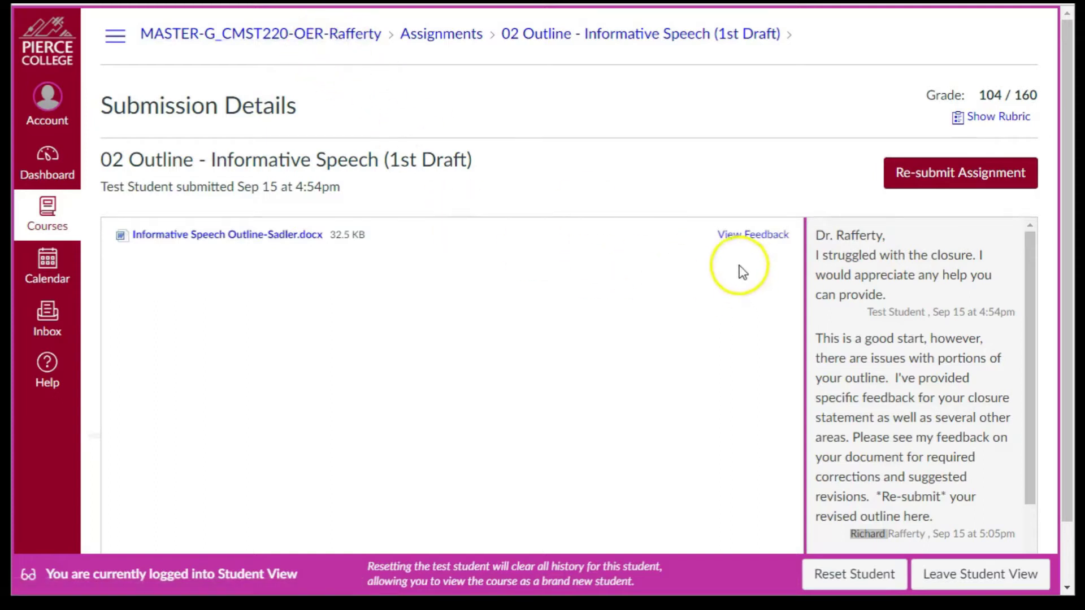
Step: Open the outline's feedback preview, hide course navigation, and enlarge the preview to fill the submission area
left_click(754, 235)
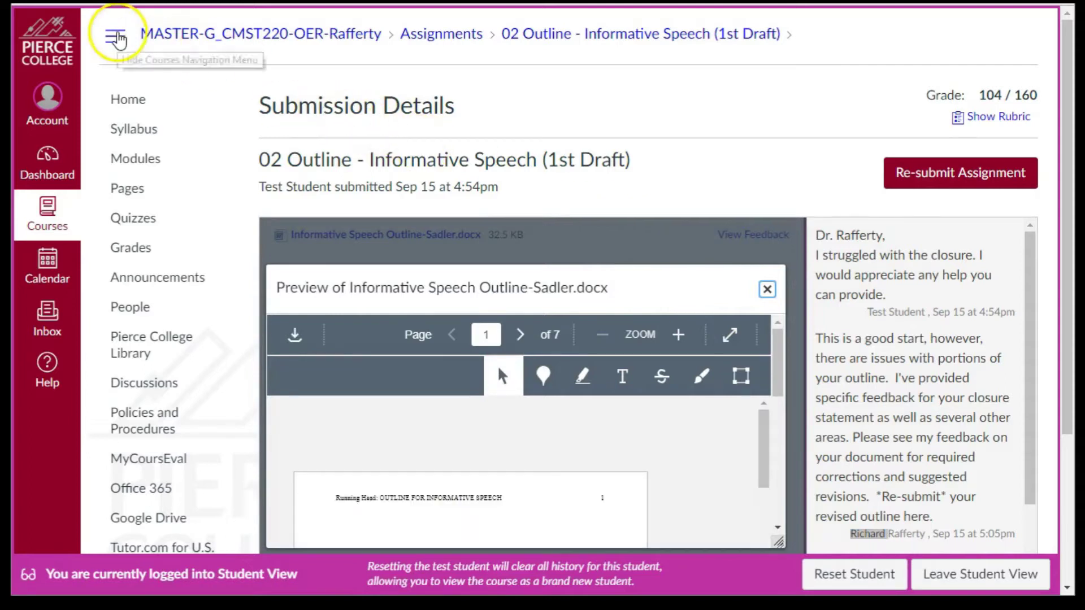
left_click(116, 37)
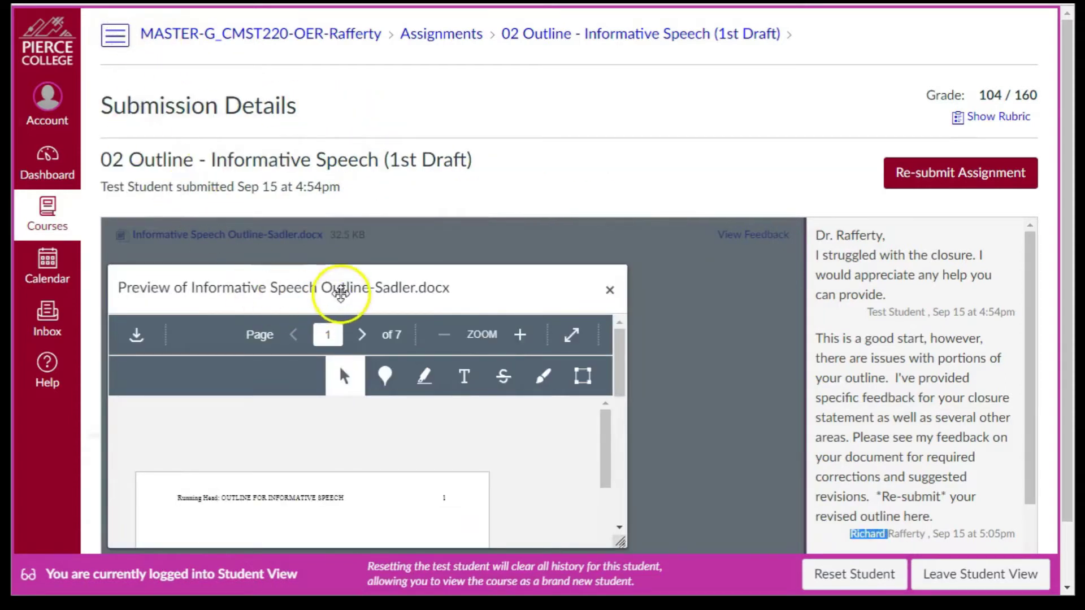
left_click_drag(340, 293, 334, 247)
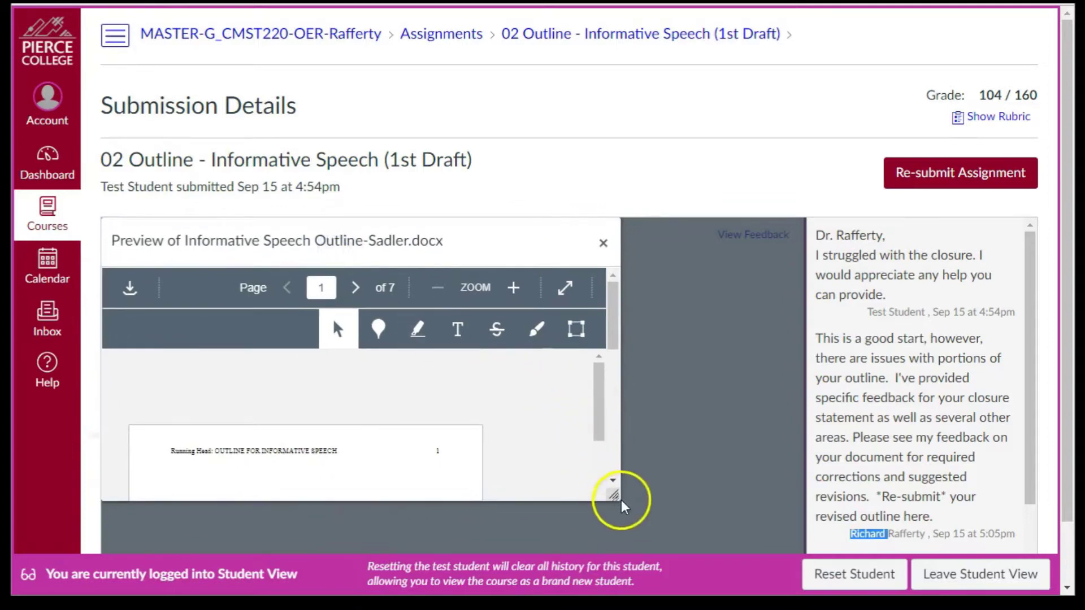
left_click_drag(616, 497, 801, 550)
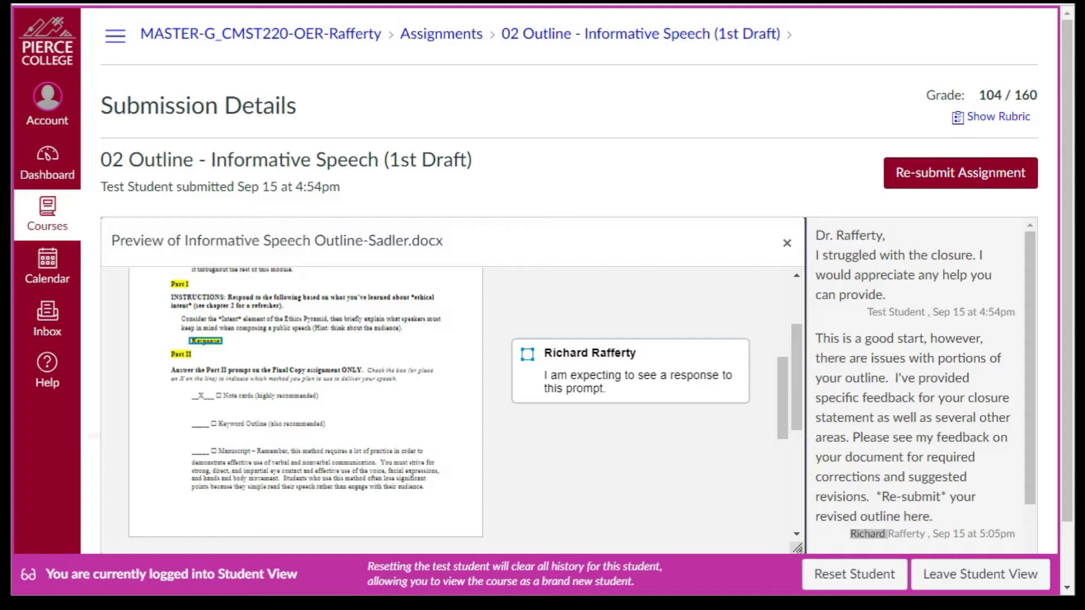
Step: Expand the instructor's Part I comment, begin a reply under it, then discard the reply
left_click(675, 396)
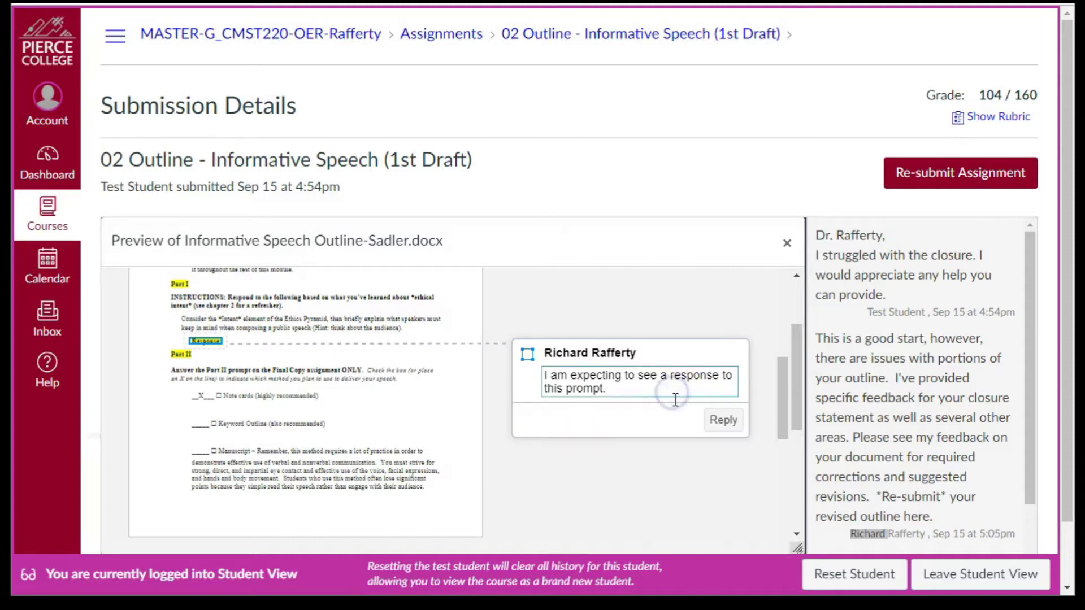
left_click(721, 423)
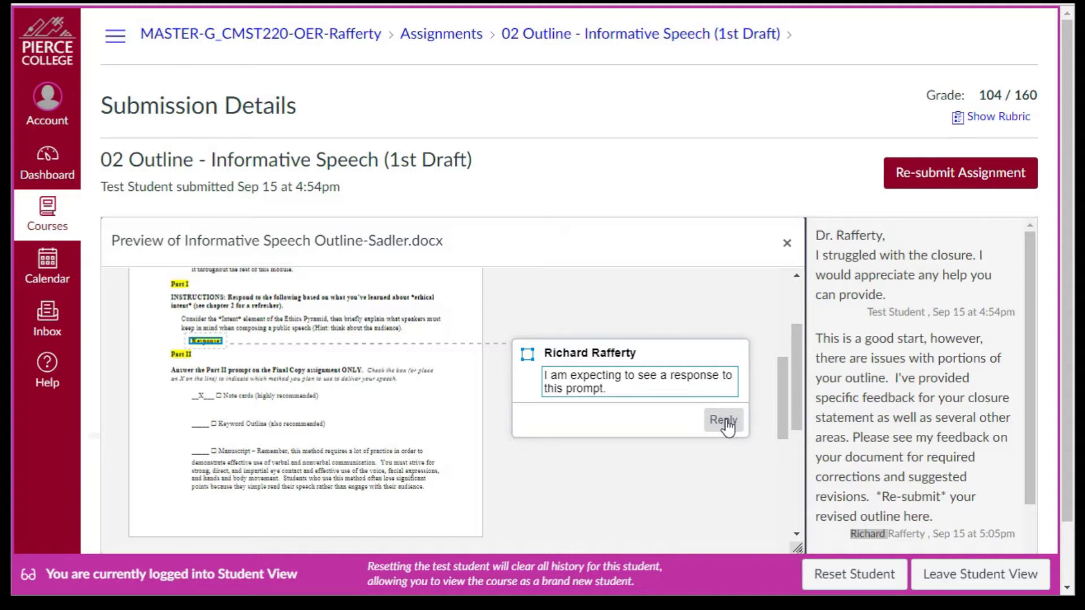
left_click(723, 420)
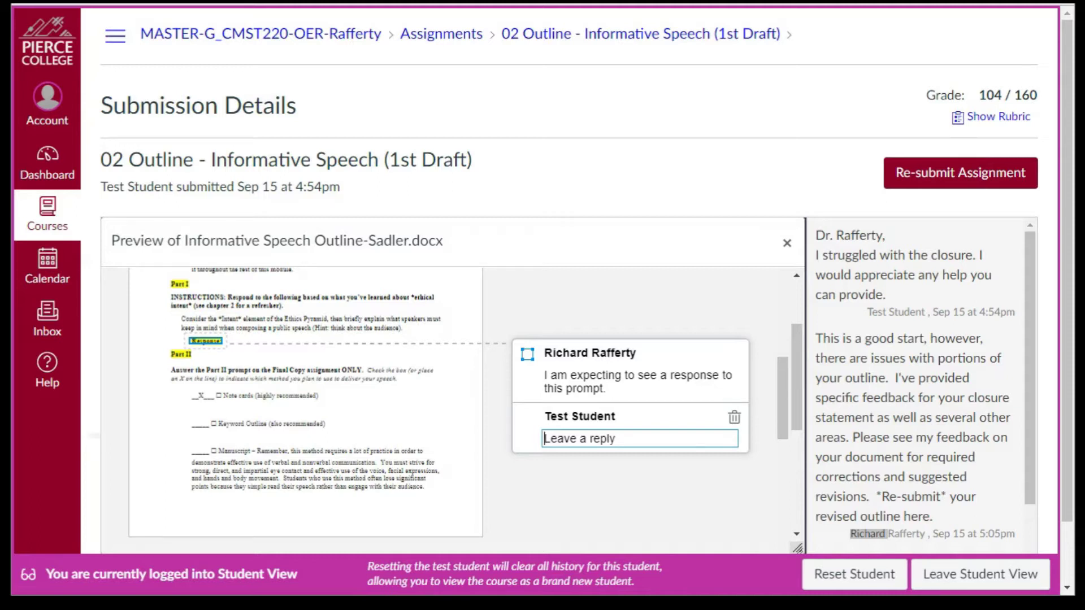
key("Escape")
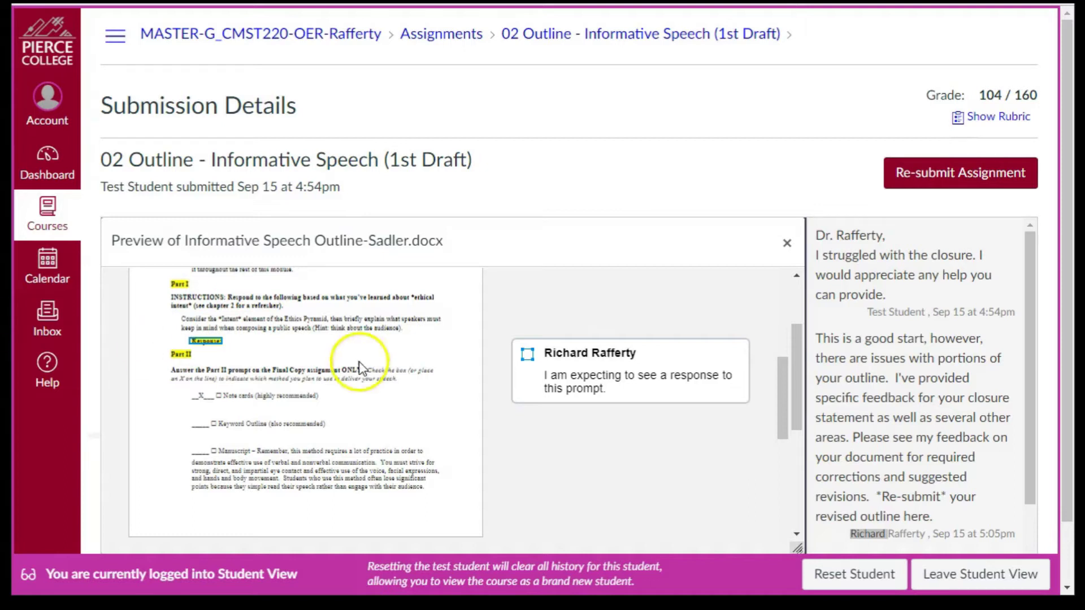
Step: Scroll through the introduction comments, including the note to remove opinion language, then back up to the toolbar
left_click(781, 398)
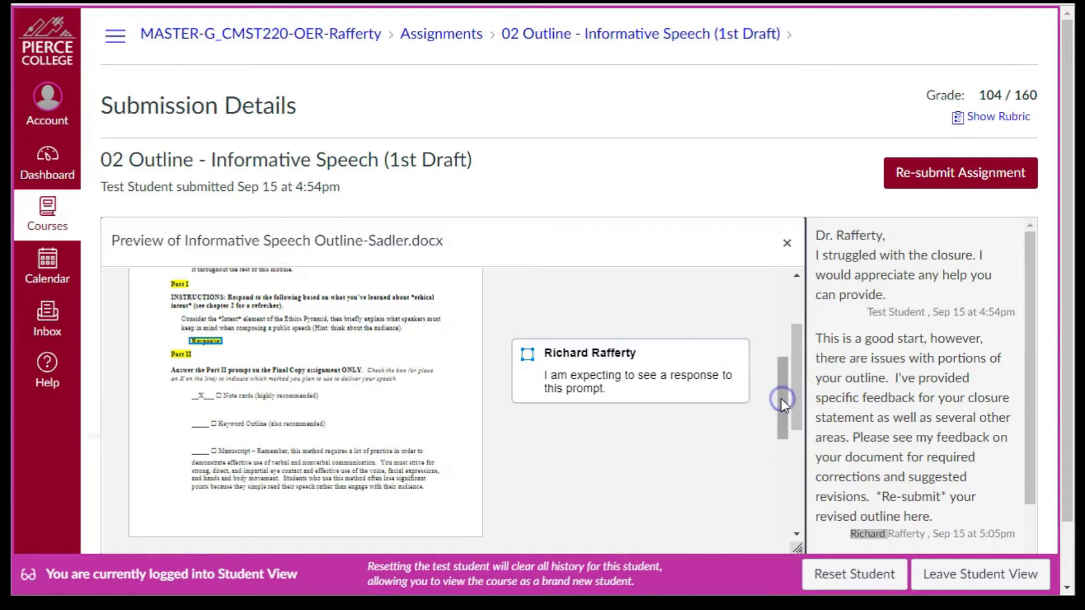
scroll(797, 391, "down", 1)
scroll(797, 381, "down", 1)
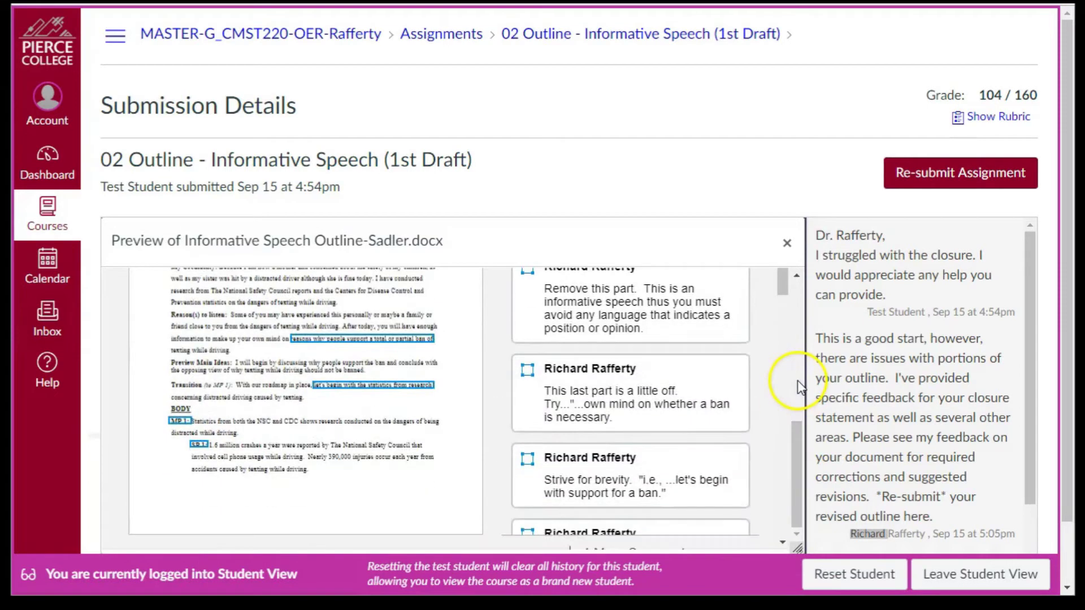
scroll(762, 388, "down", 2)
scroll(762, 388, "up", 2)
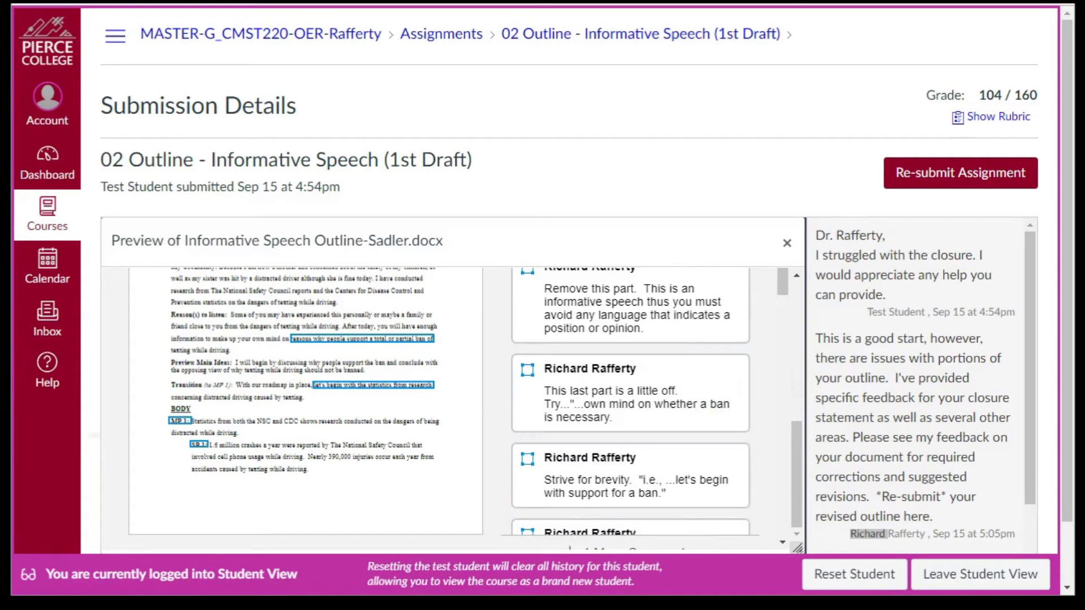
left_click(796, 441)
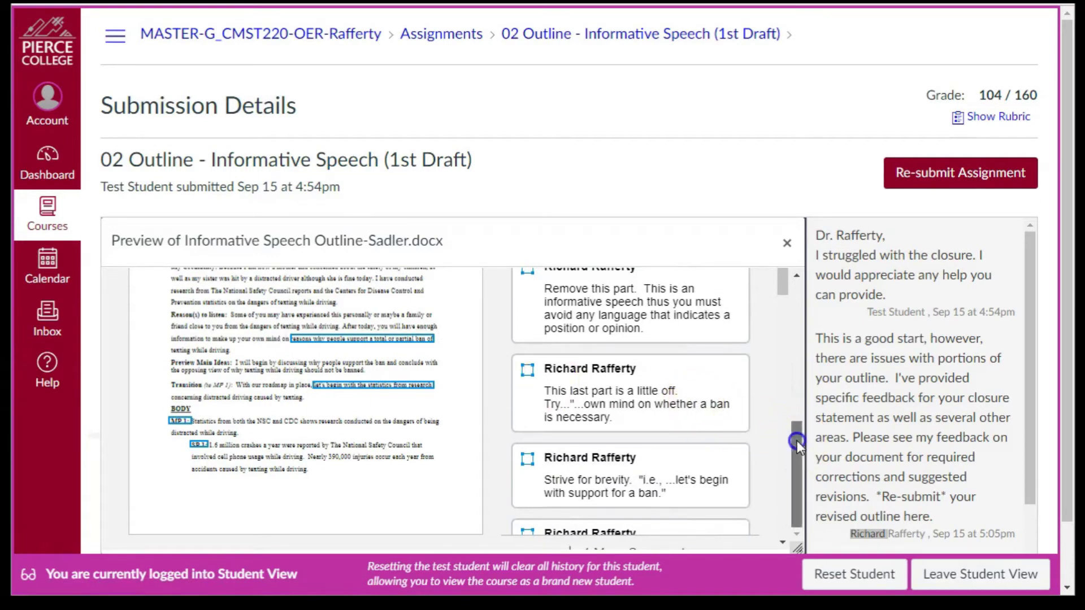
left_click_drag(797, 441, 794, 405)
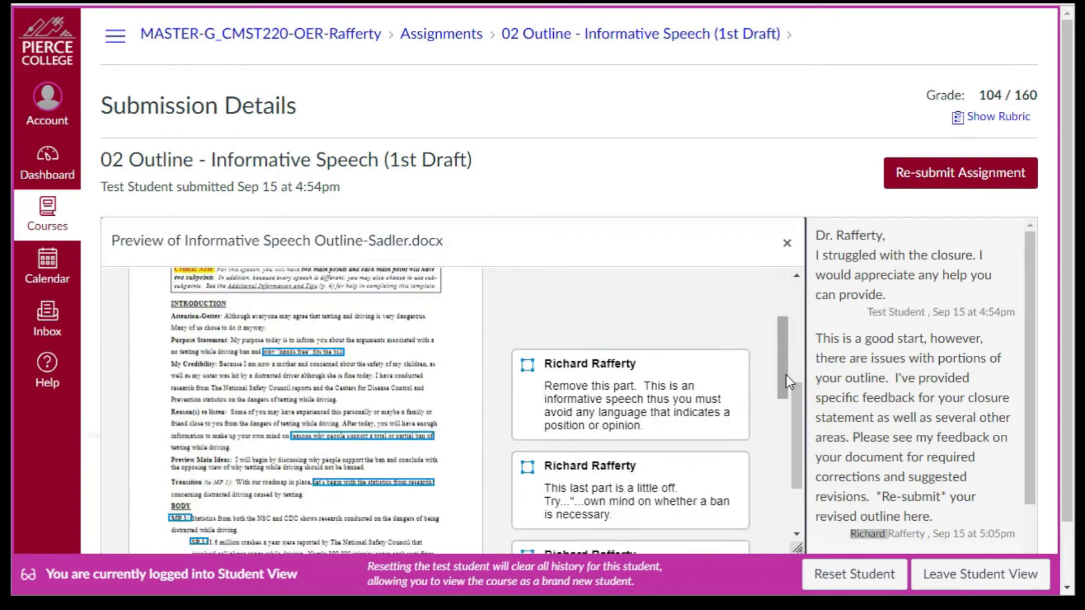
left_click(779, 387)
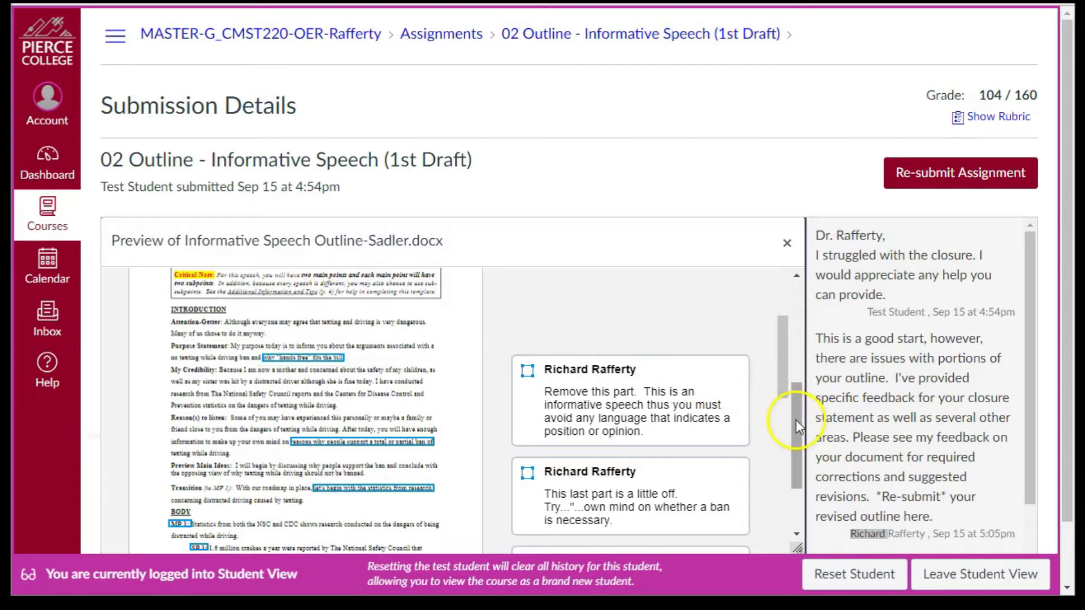
scroll(797, 414, "up", 5)
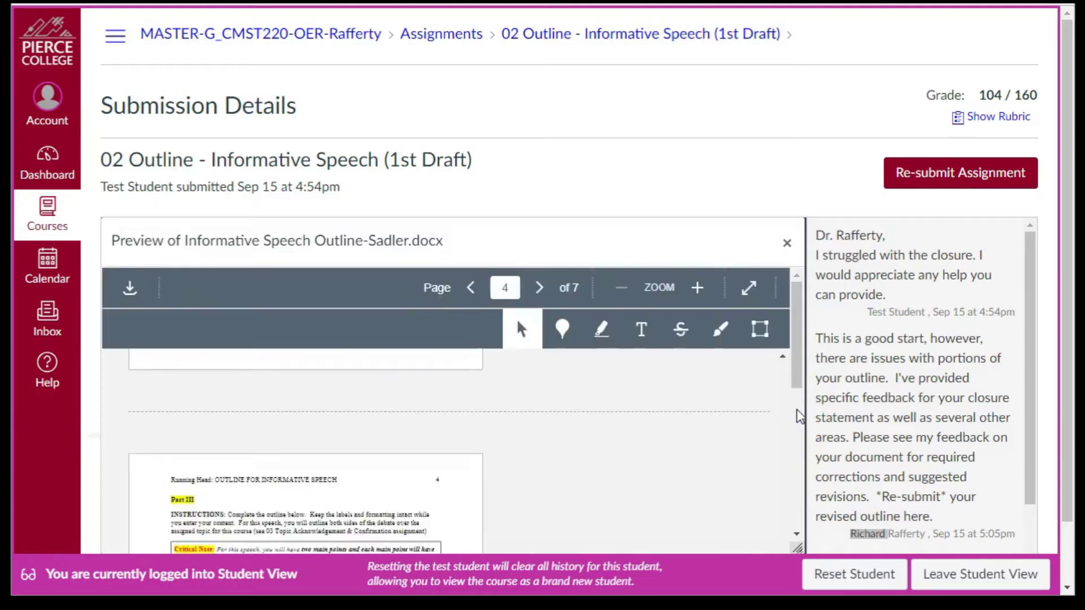
Step: Download the outline as an annotated PDF and show the downloaded file's options
left_click(129, 293)
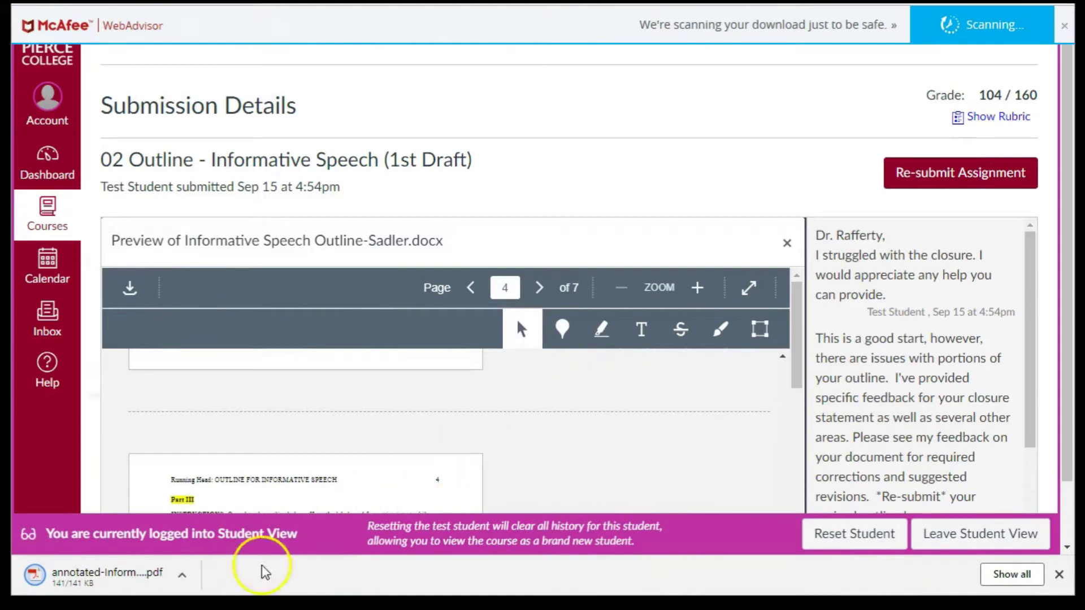
left_click(182, 577)
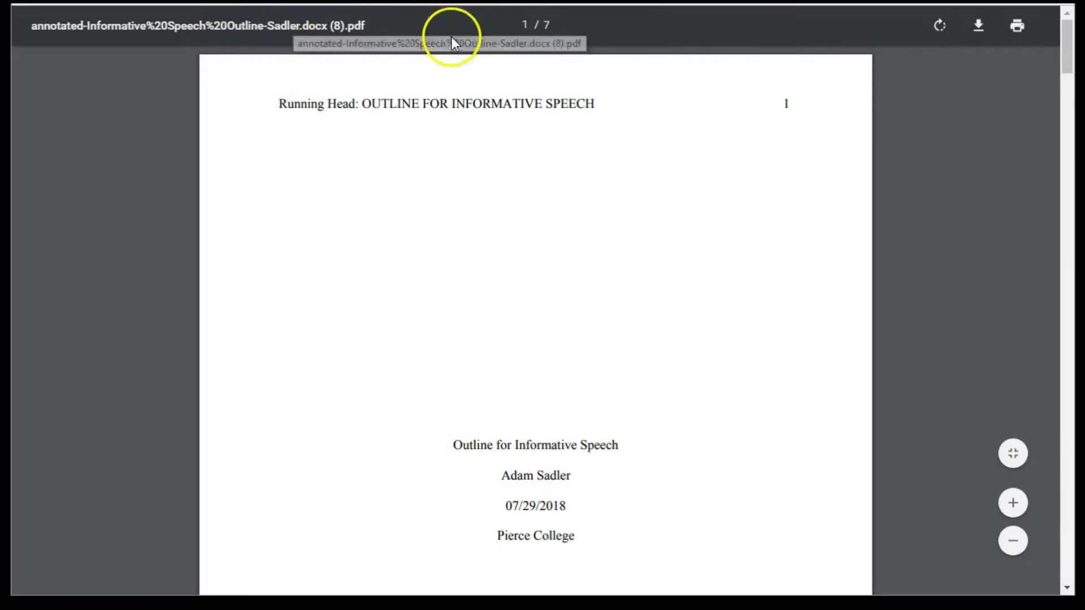
Step: Save a copy of the annotated outline PDF from the Chrome viewer
left_click(978, 31)
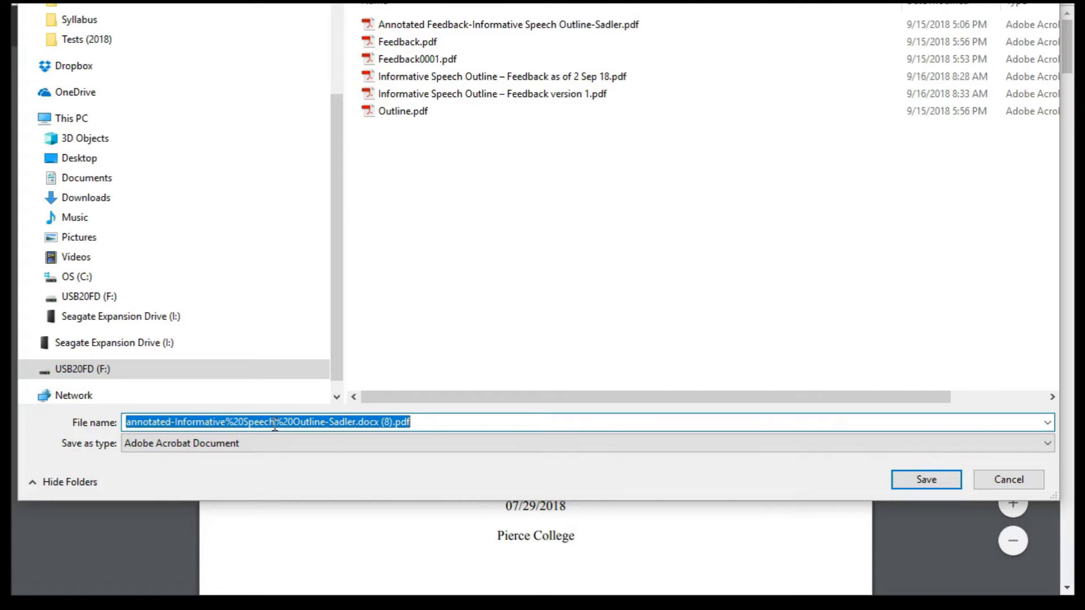
Step: Name the copy 'Informative Speech Outline – Feedback version 1.pdf' and close the Save As dialog
left_click(533, 75)
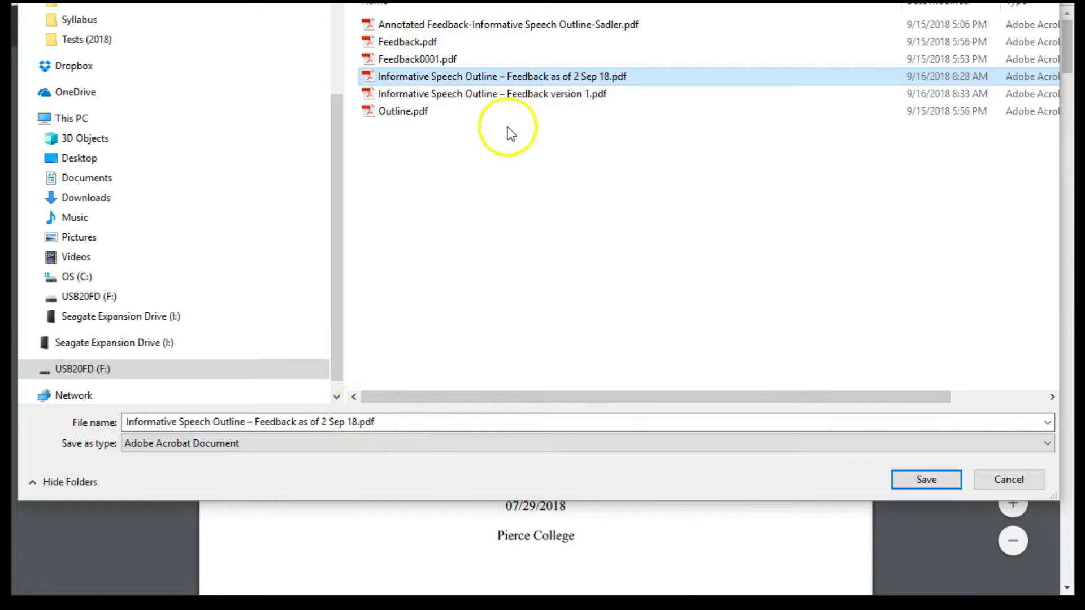
left_click(511, 95)
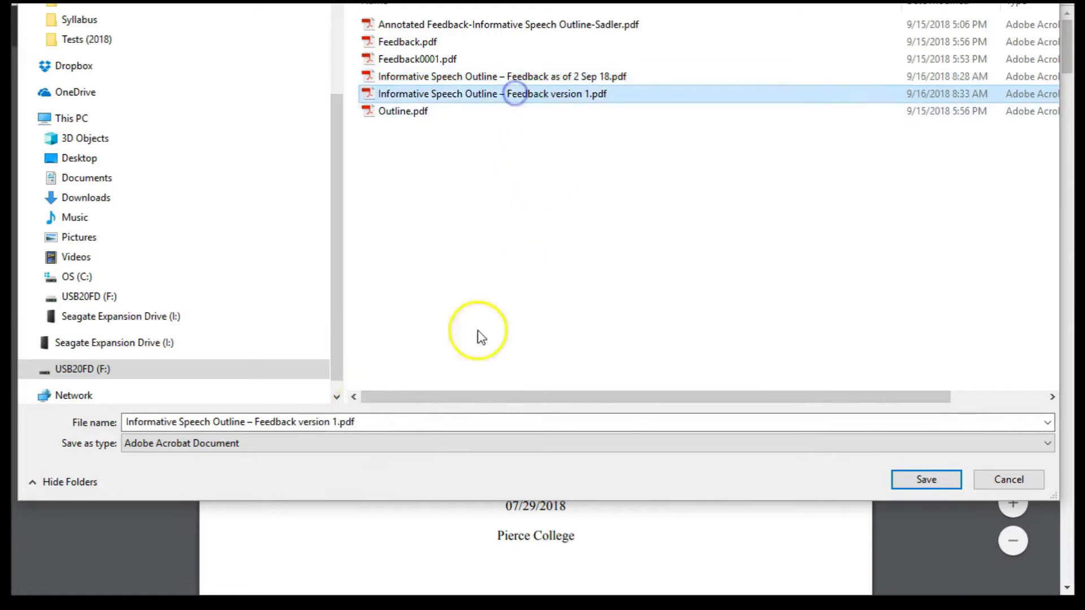
left_click(292, 424)
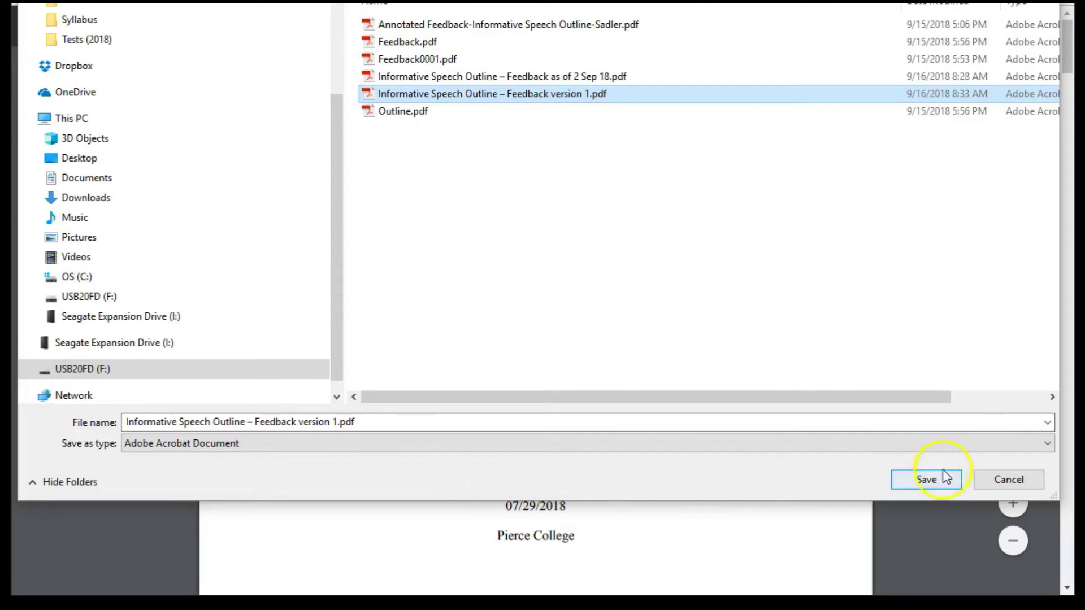
left_click(1006, 479)
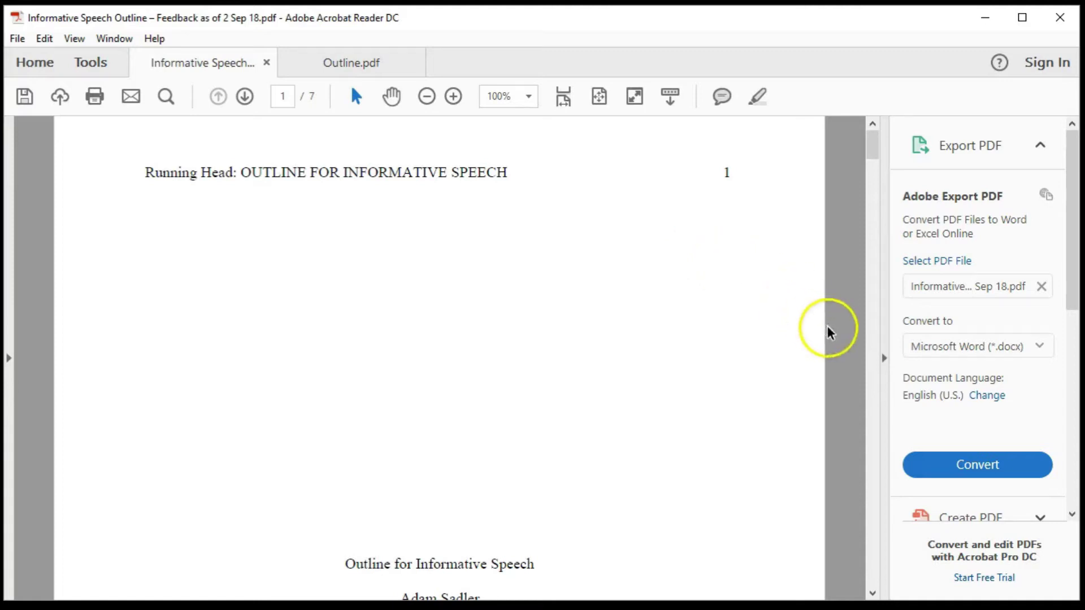
Step: Hide the Export PDF pane, scroll to page 4, and read the 'why hands free fits the bill' note
left_click(884, 361)
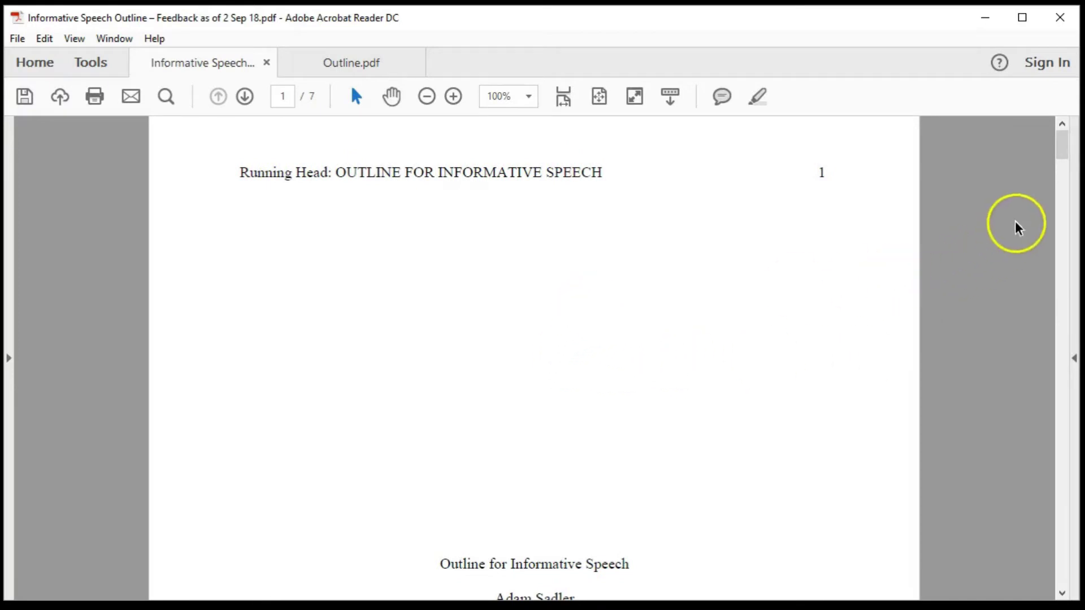
left_click_drag(1068, 162, 1062, 361)
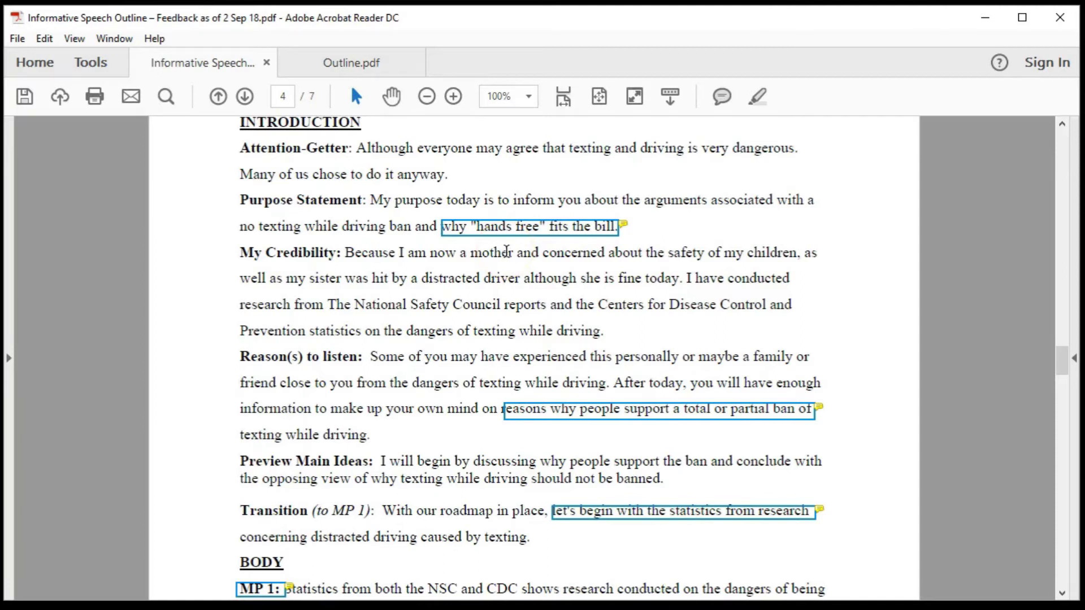
mouse_move(511, 230)
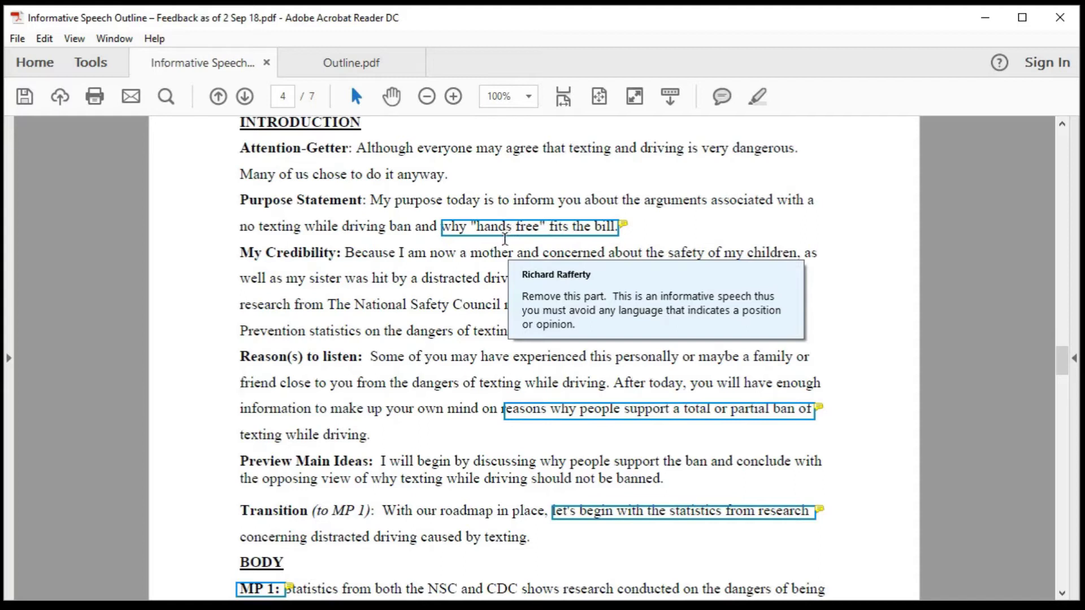
left_click(482, 282)
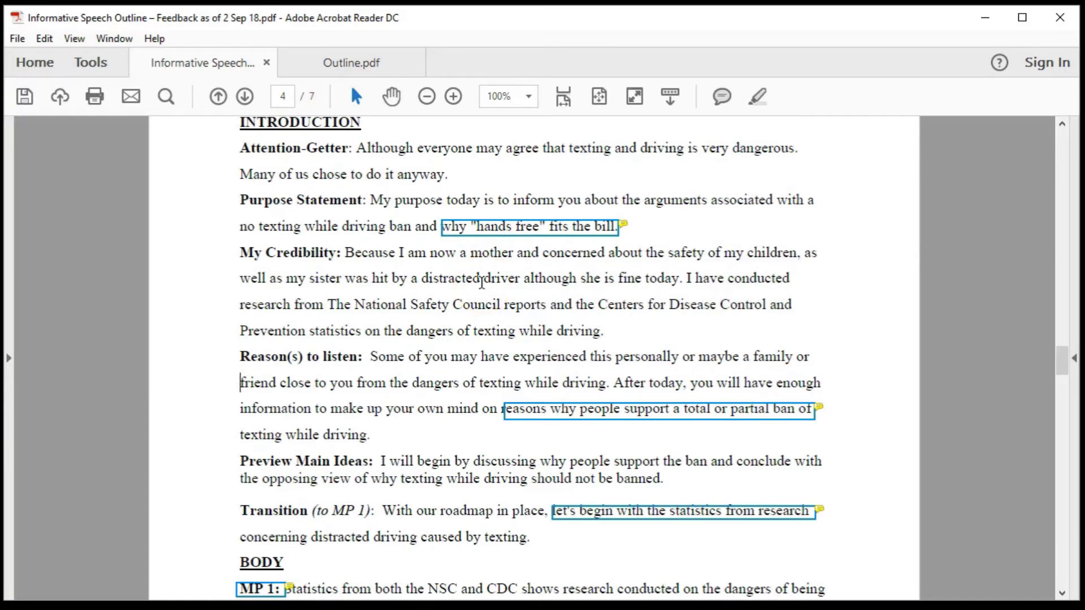
left_click(633, 259)
Step: Scroll to BODY and open the full comment attached to SP 1's note marker
scroll(633, 259, "down", 3)
left_click(339, 430)
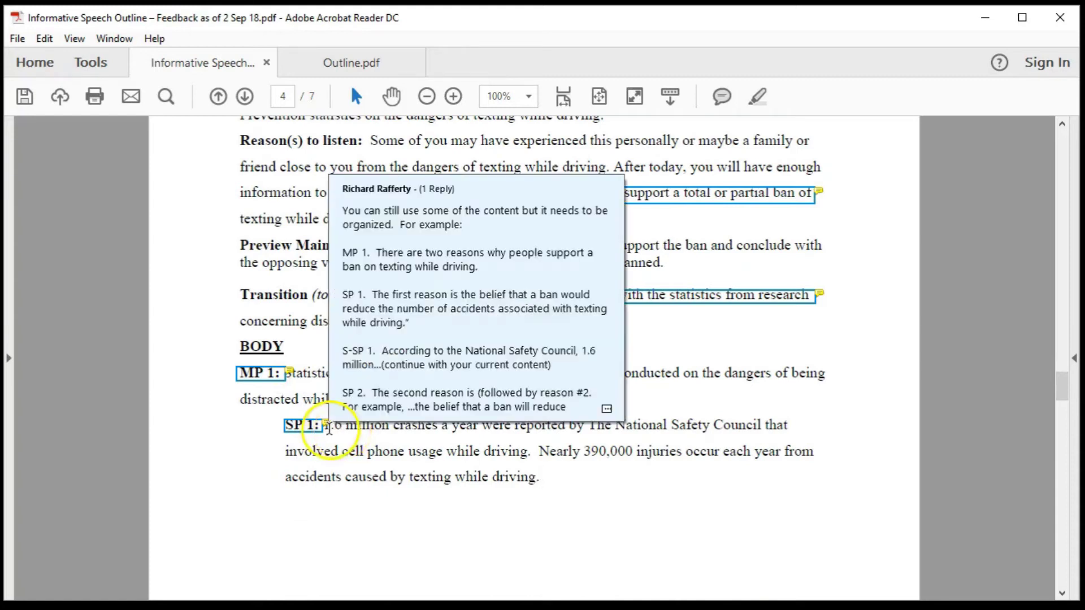
left_click(347, 431)
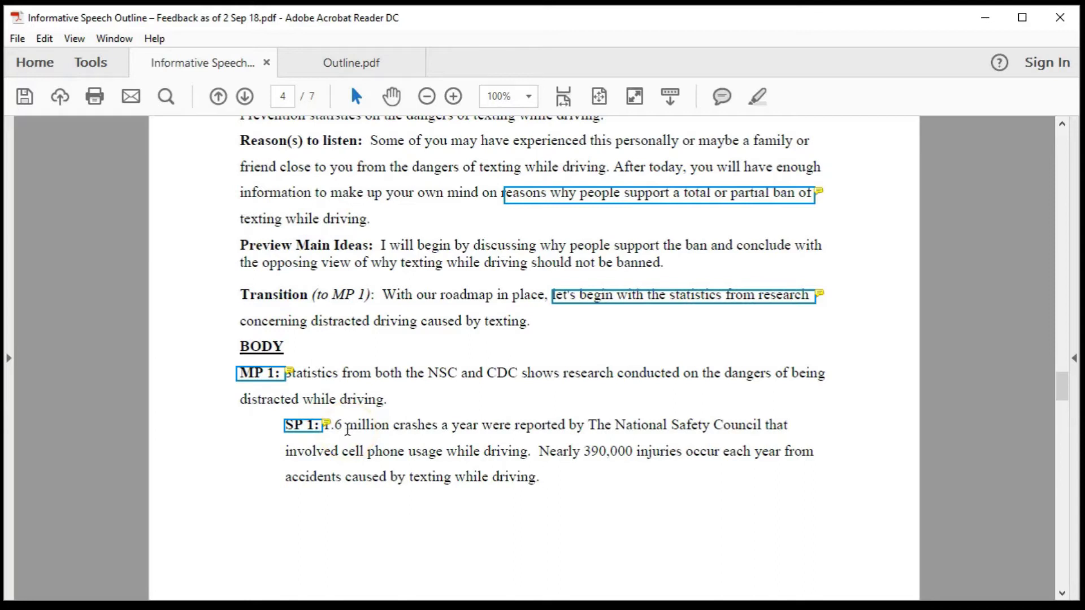
left_click(331, 424)
left_click(327, 422)
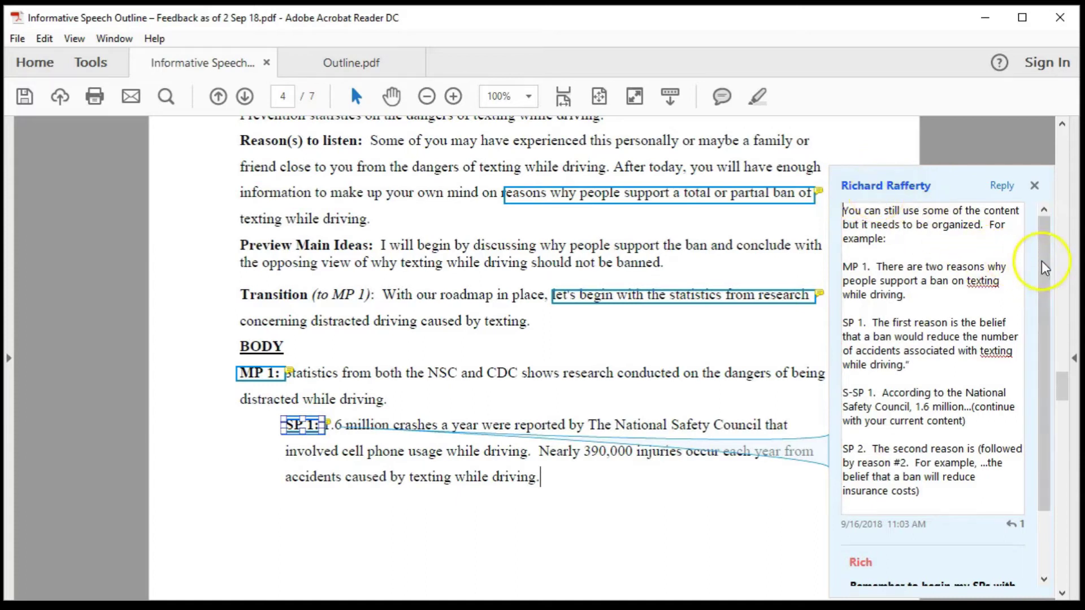
Step: Resize the SP 1 comment pop-up and move it up and left beside the page text
left_click_drag(1044, 267, 1029, 359)
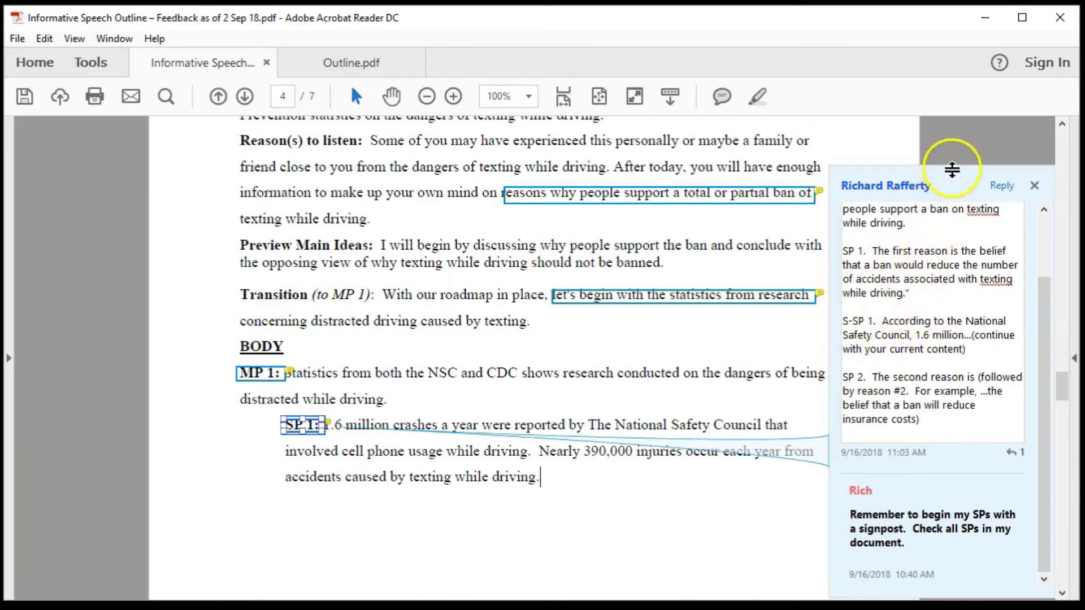
left_click_drag(933, 292, 932, 339)
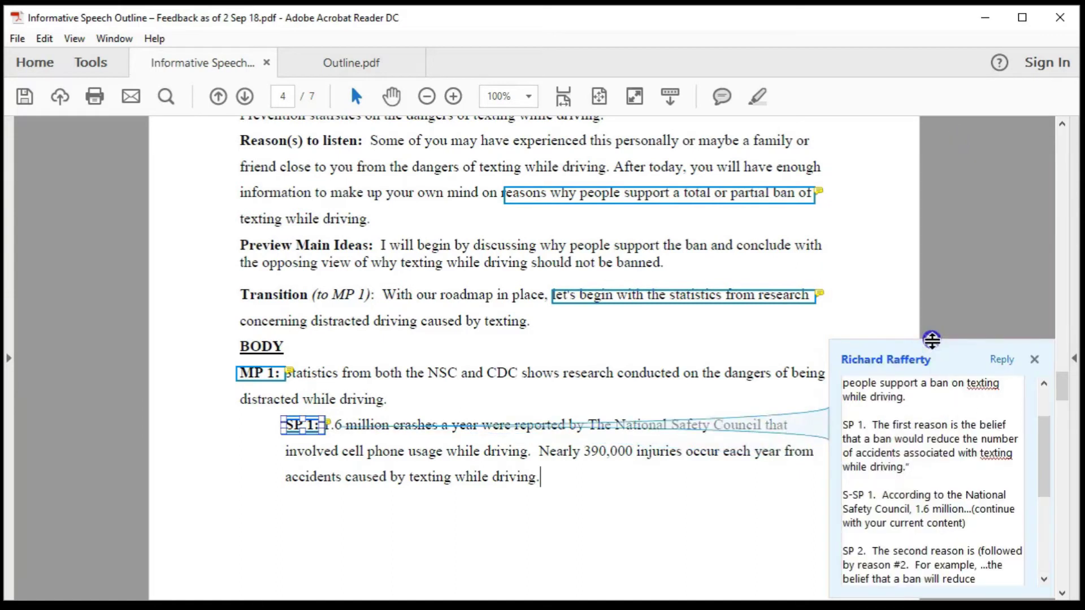
left_click_drag(955, 238, 959, 220)
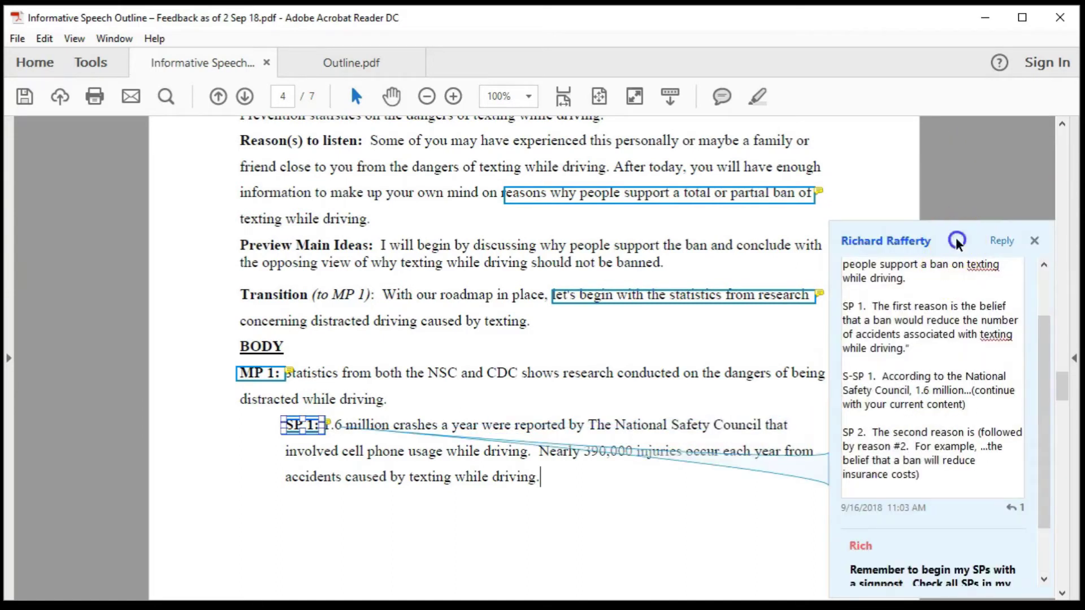
left_click_drag(956, 239, 823, 162)
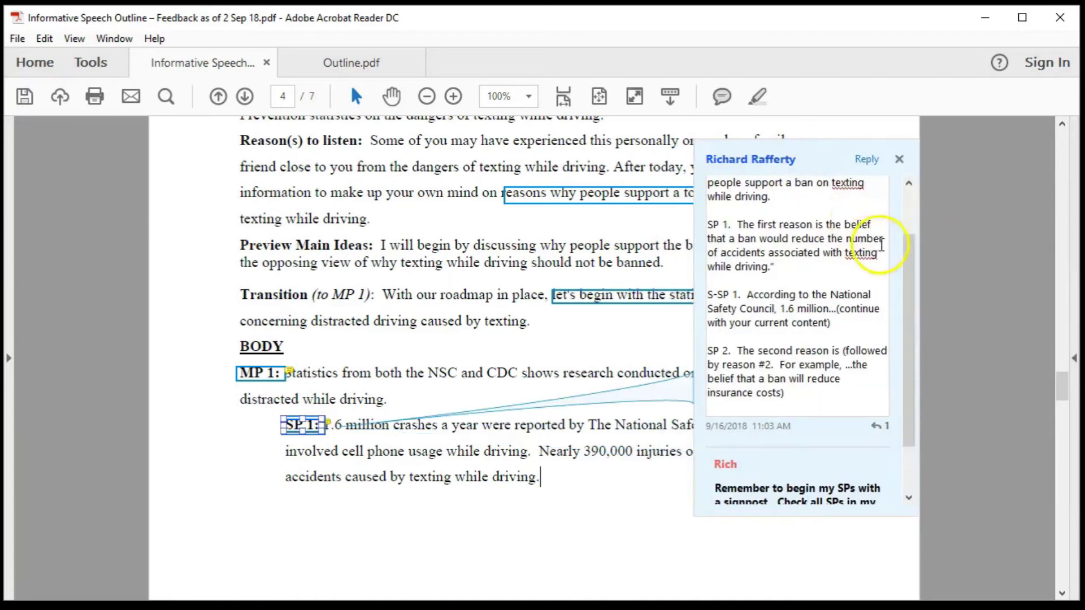
left_click(898, 160)
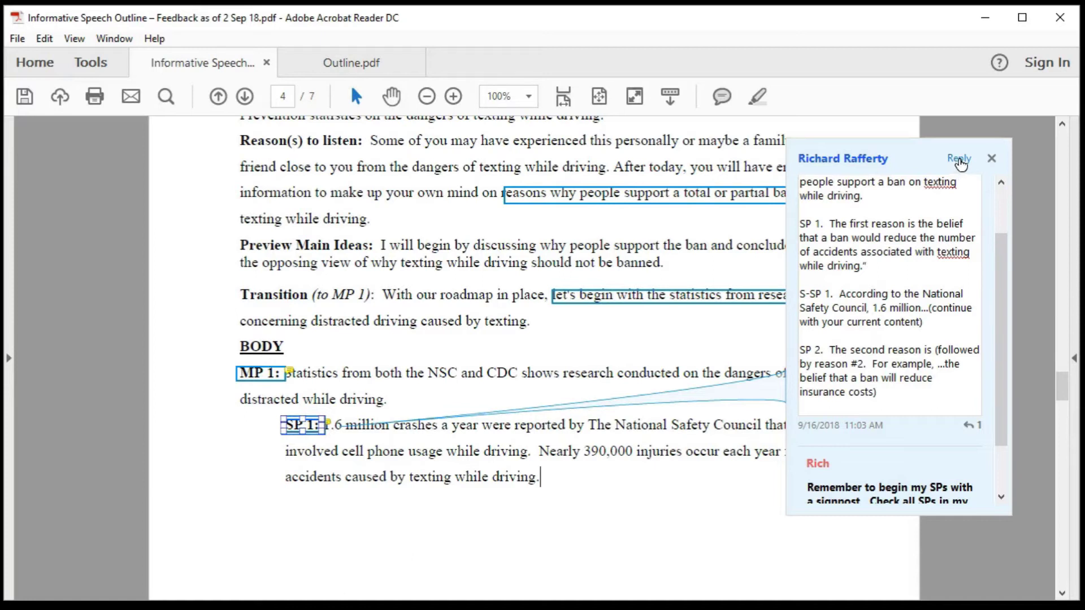
Step: Reply to the SP 1 comment with the pasted signpost reminder, removing the extra blank line
left_click(959, 160)
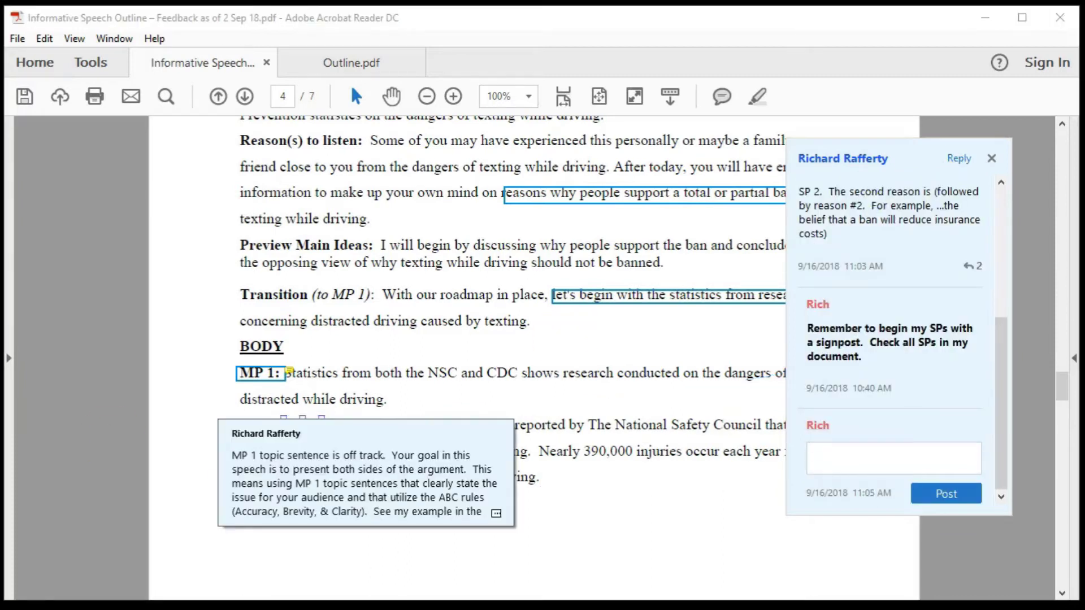
left_click(825, 450)
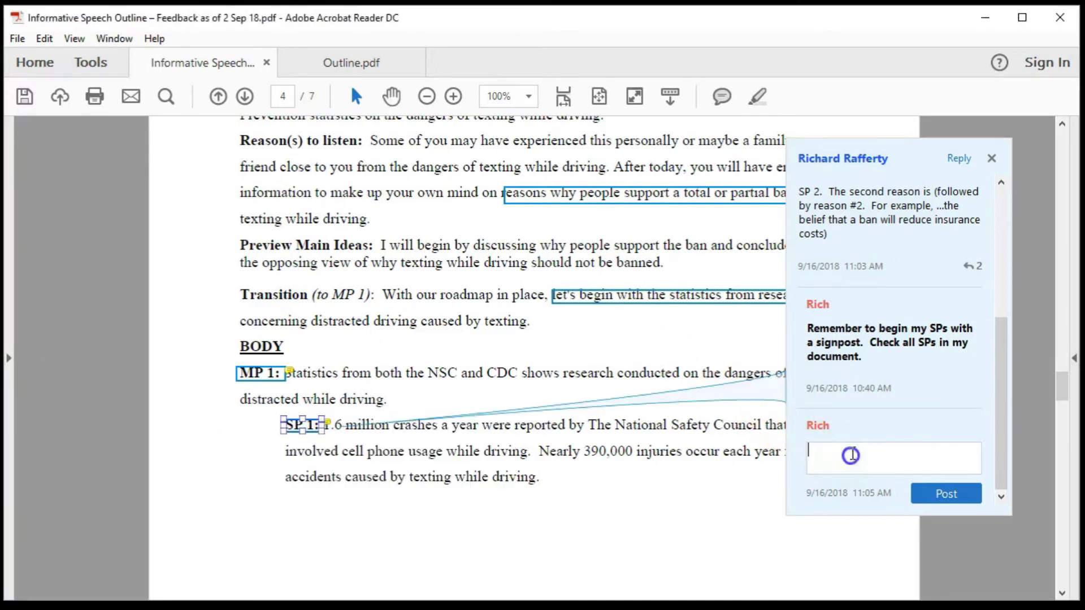
type("Remember to begin my SPs with a signpost.  Check all SPs in my document.")
key("BackSpace")
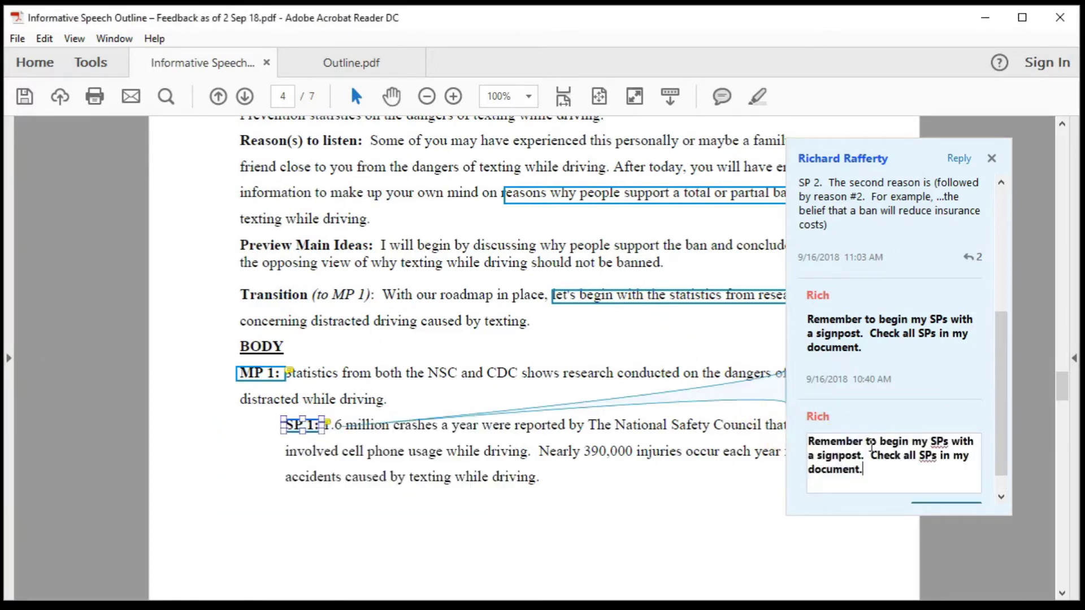
left_click(866, 444)
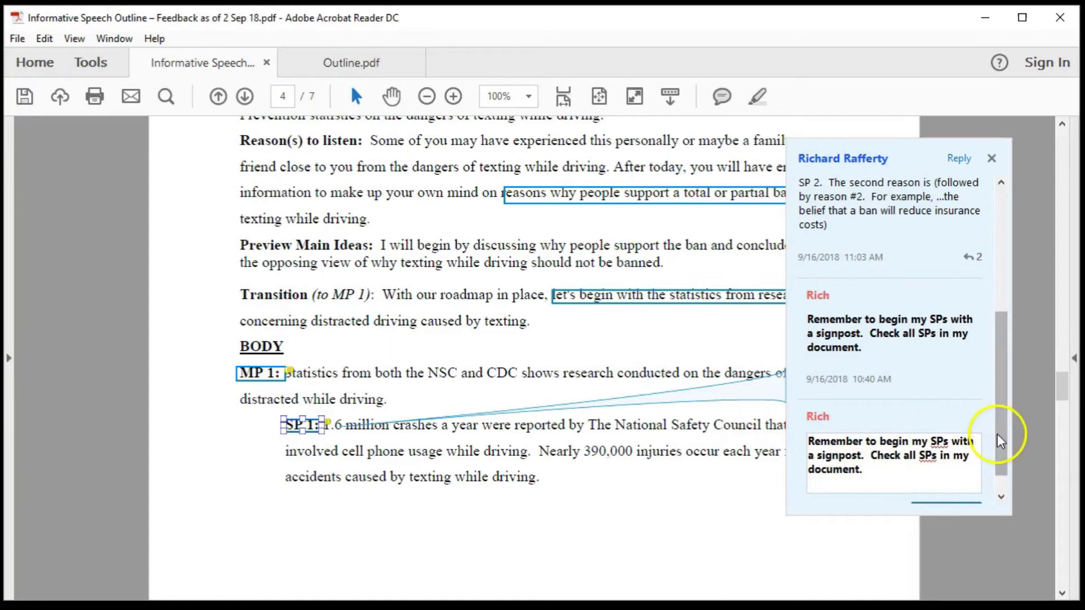
Step: Scroll the comment thread, move the pop-up up and left, and bring up its options menu
left_click_drag(1000, 435, 991, 487)
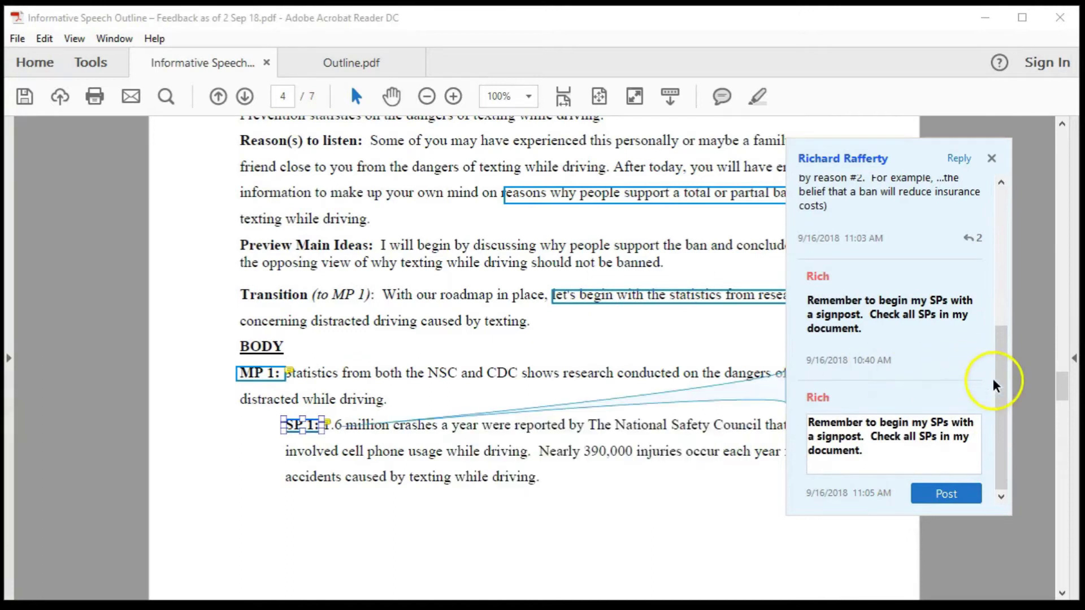
left_click_drag(992, 395, 915, 165)
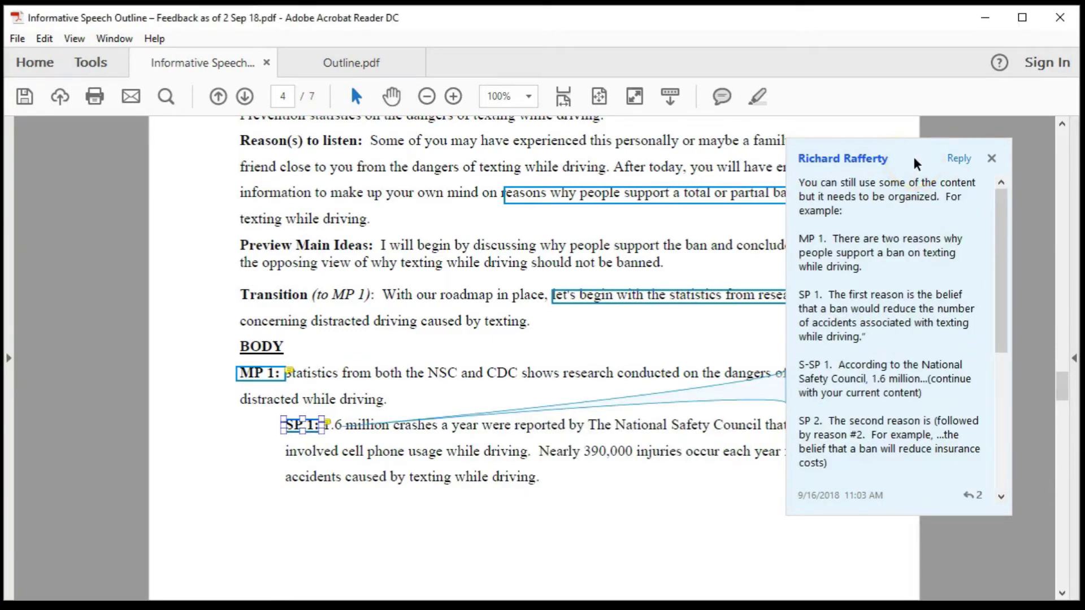
right_click(916, 163)
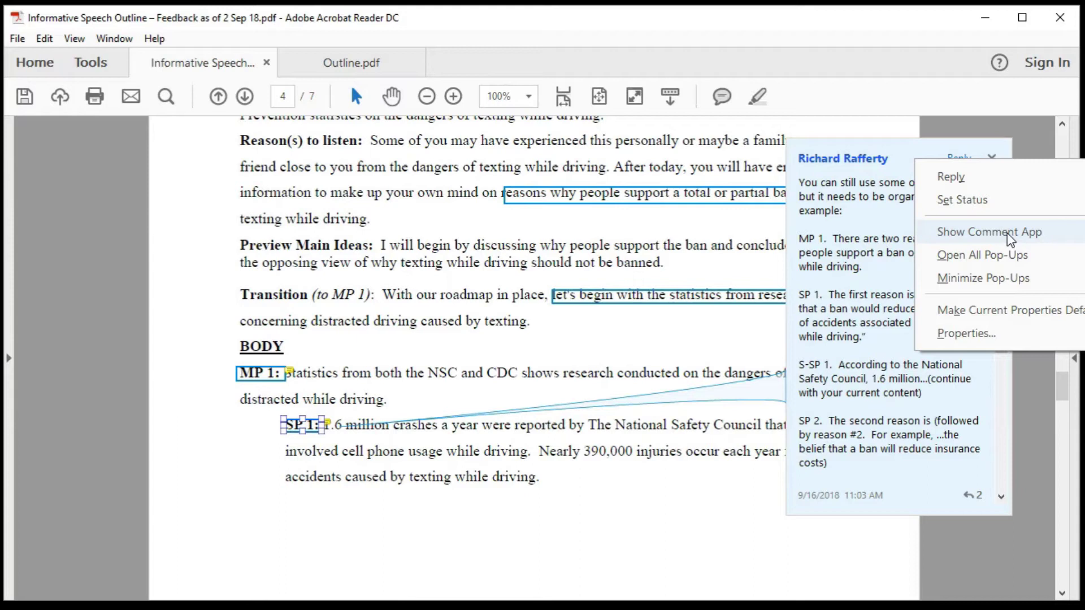
Step: Choose Open All Pop-Ups from the comment pop-up's context menu
left_click(1000, 260)
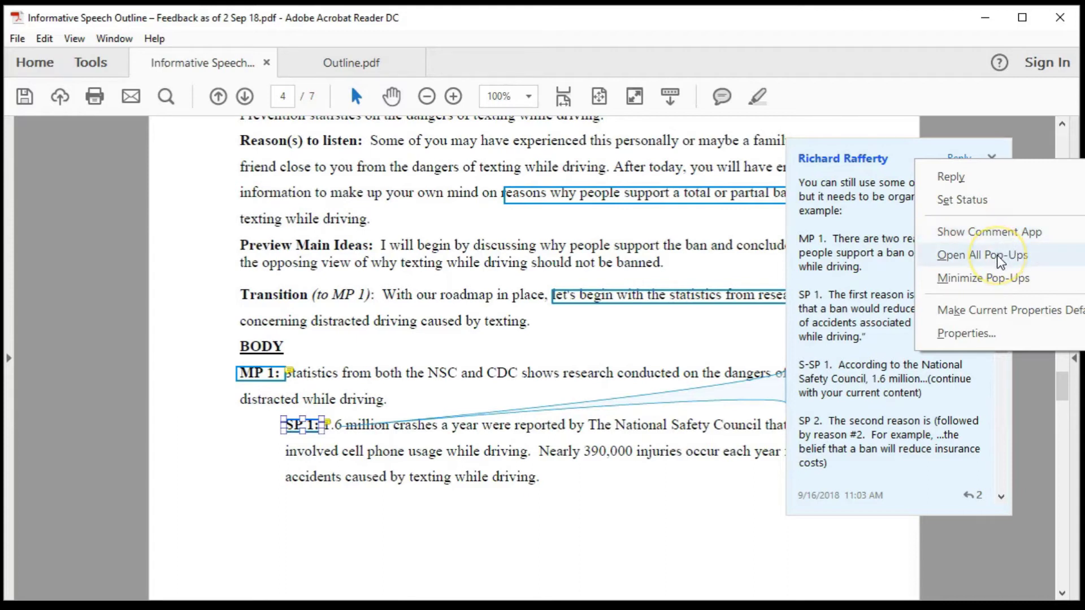
Step: Show every comment pop-up on the page, then minimize the others from the MP 1 note's menu
left_click(1000, 257)
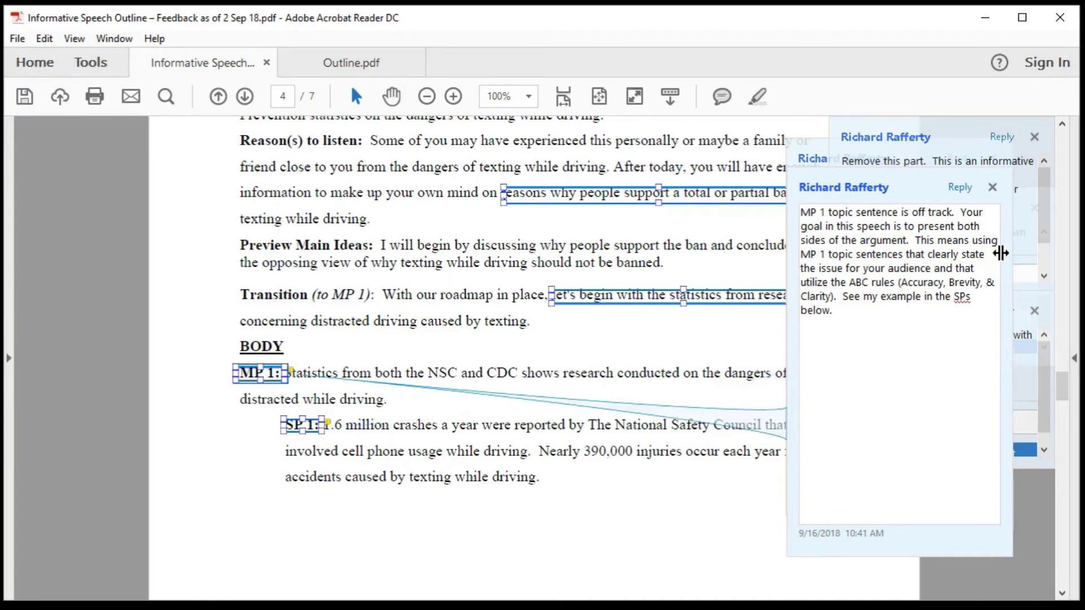
right_click(920, 184)
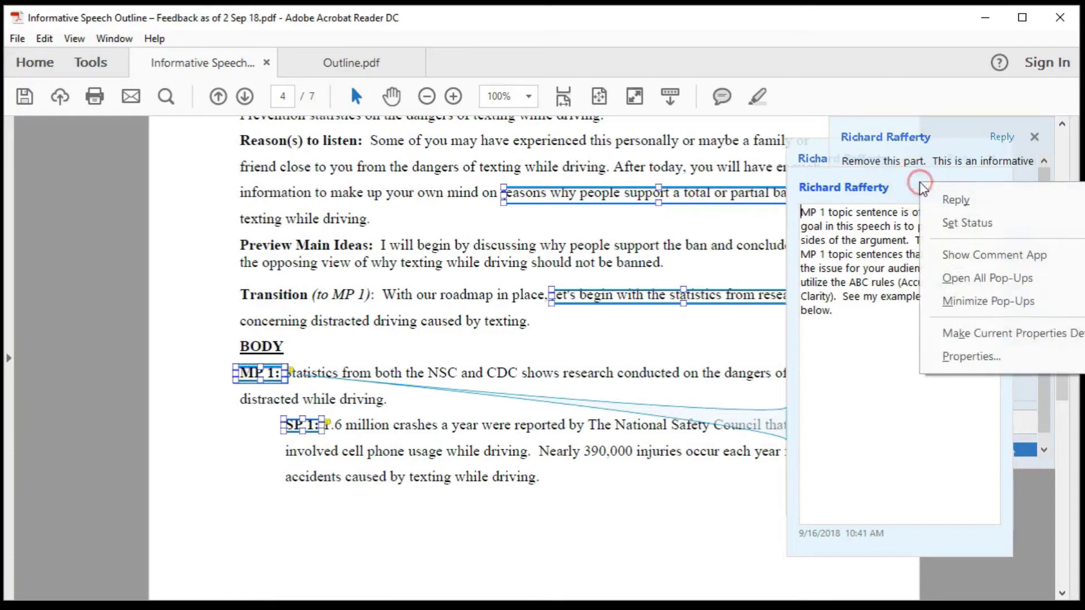
left_click(976, 301)
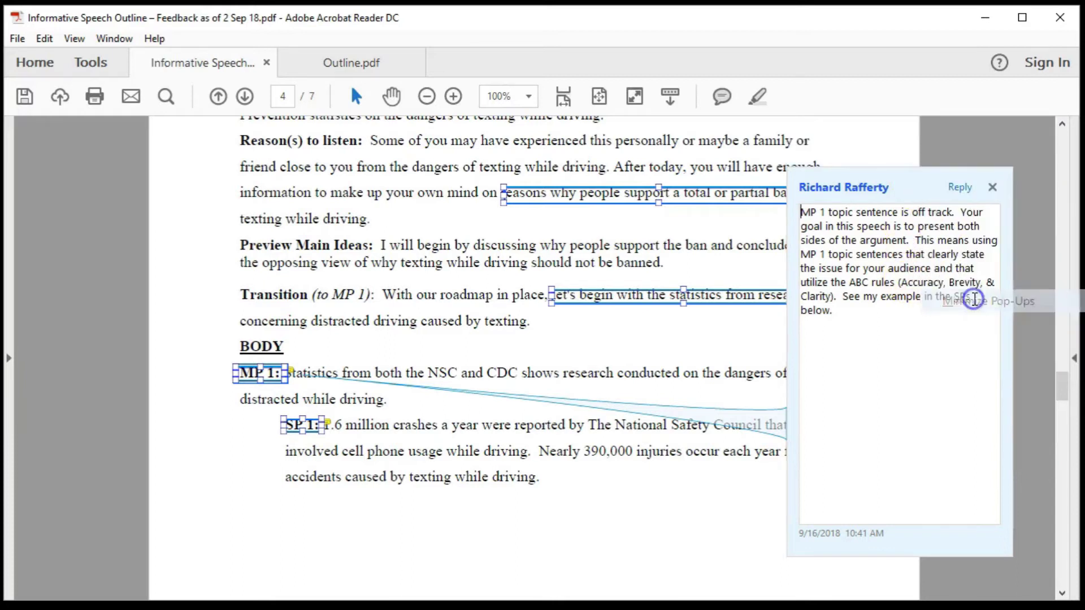
Step: Close the MP 1 comment's pop-up note, leaving the annotated page 4 visible
left_click(915, 188)
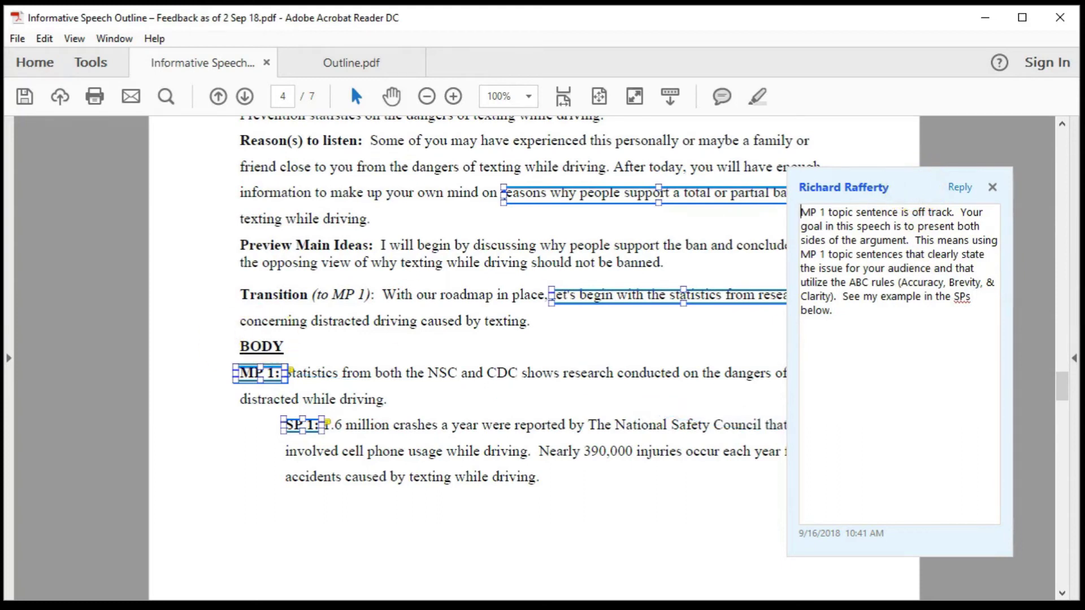
right_click(903, 187)
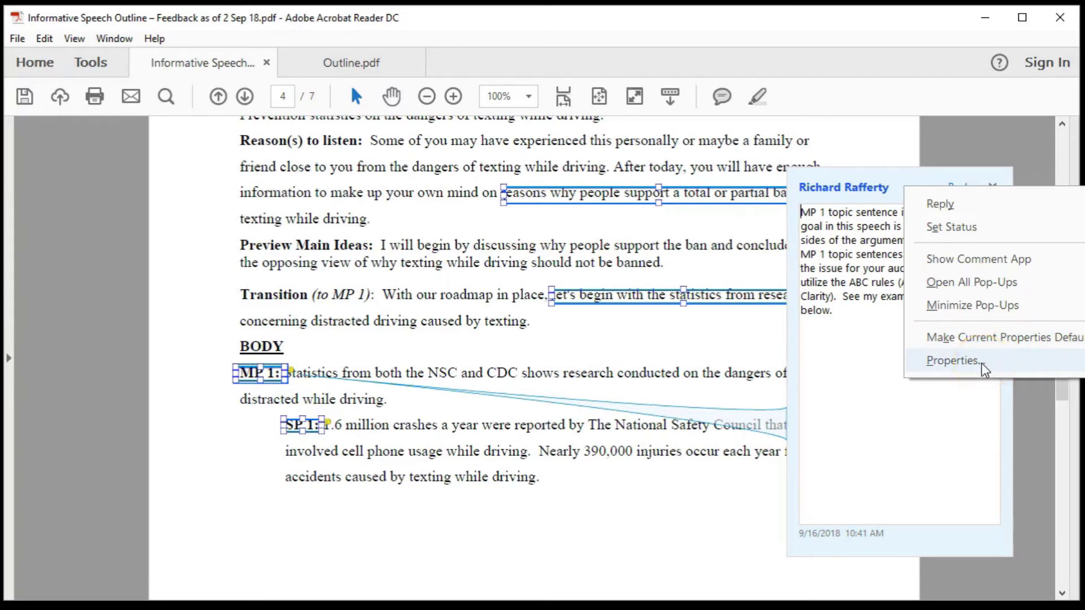
left_click(901, 189)
left_click(995, 187)
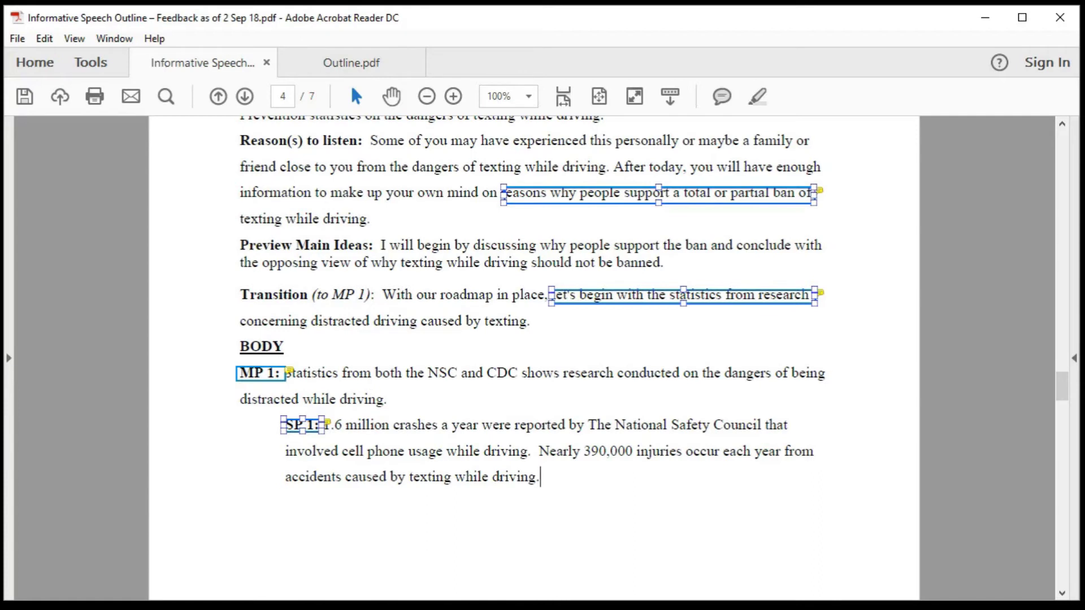
Step: Open File > Print with Comments & Forms set to Document and Markups
left_click(17, 38)
left_click(67, 316)
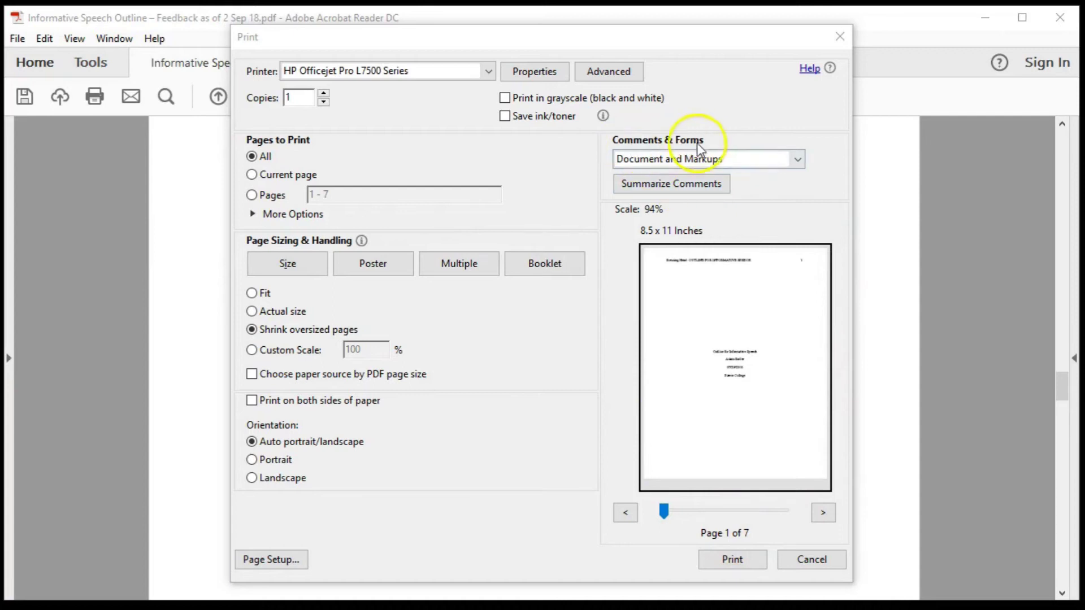
left_click(798, 158)
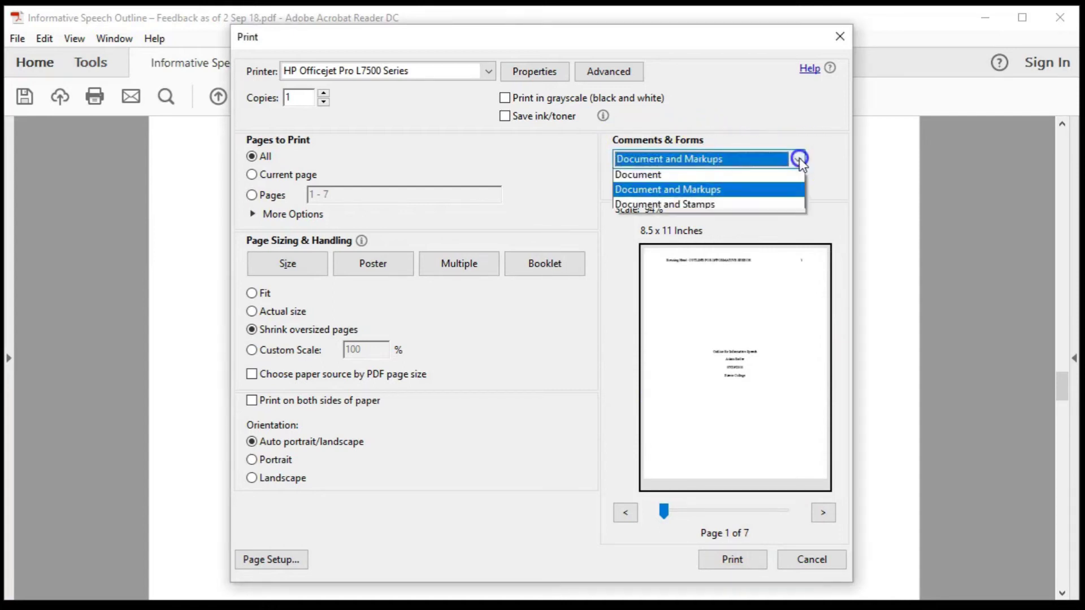
left_click(723, 193)
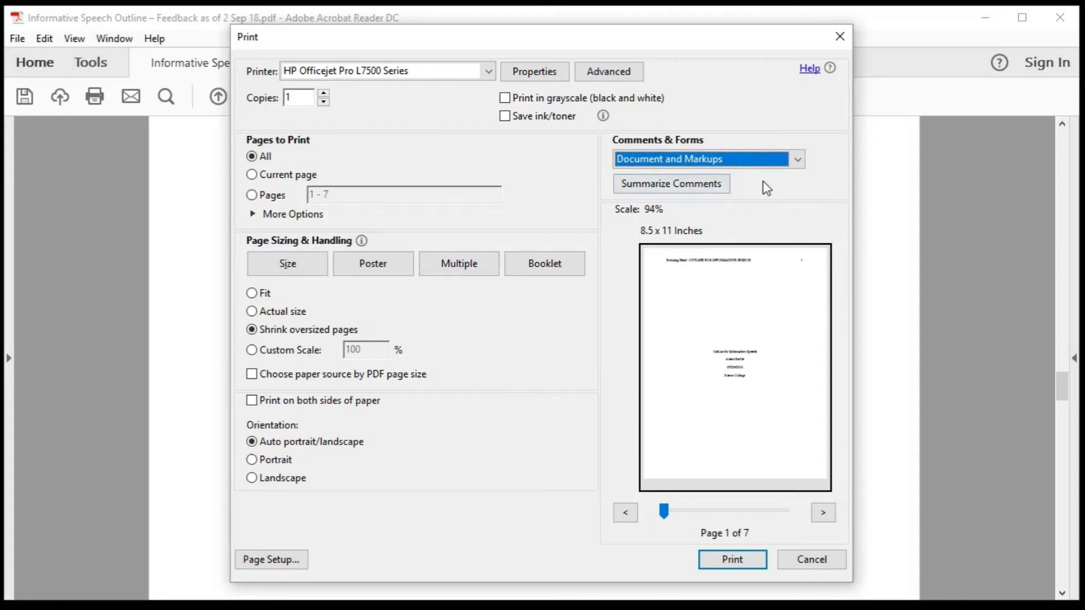
Step: Summarize Comments so the comment text is included in the printout
left_click(673, 188)
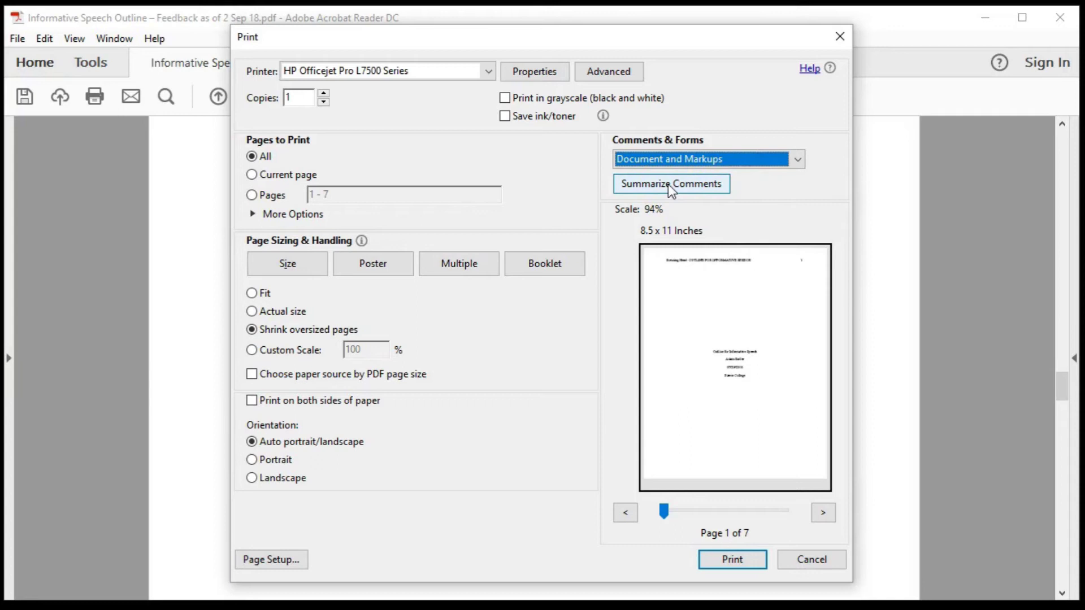
left_click(669, 184)
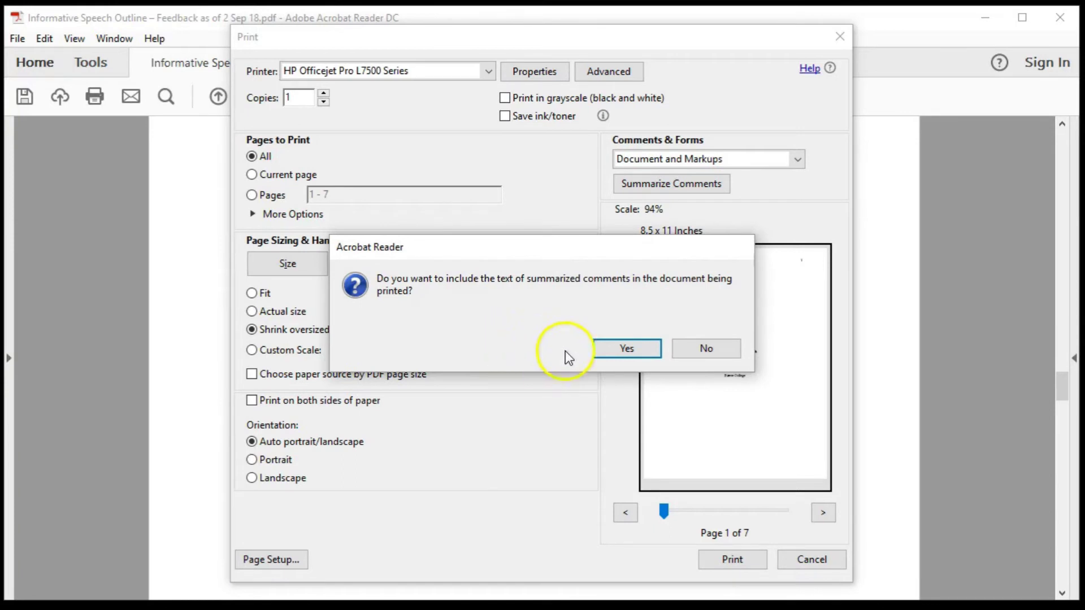
left_click(639, 349)
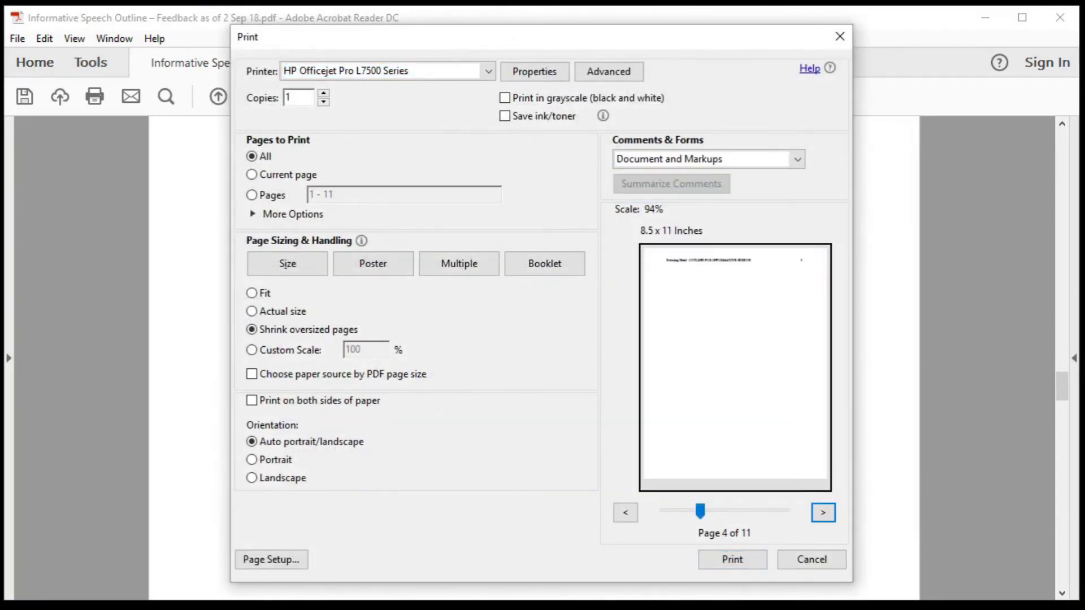
Step: Page through the 11-page preview to the Summary of Comments pages, then return to page 1
left_click(828, 334)
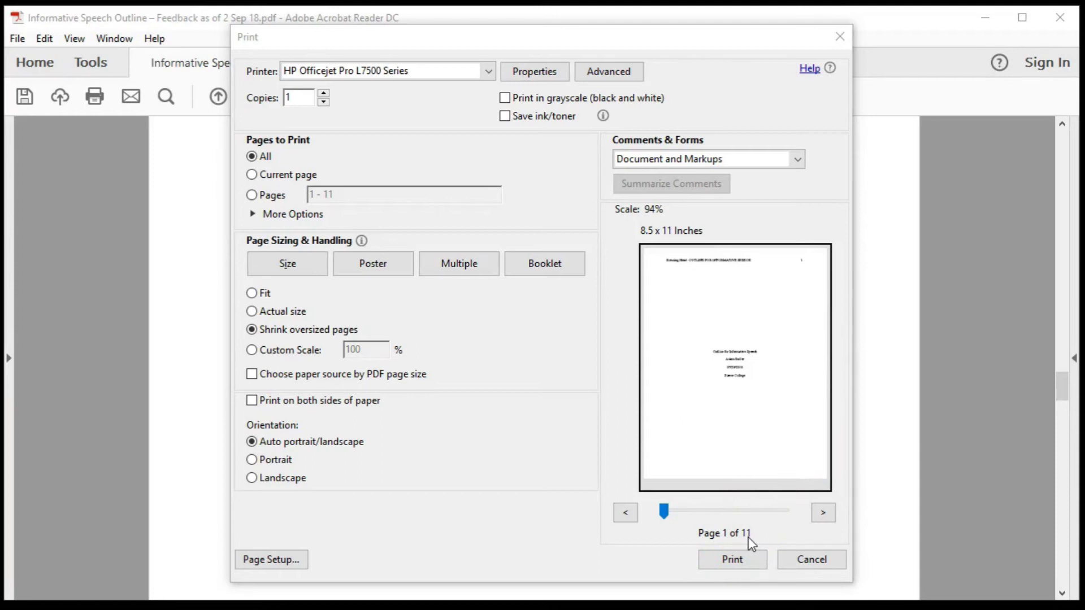
left_click(823, 513)
left_click(823, 513)
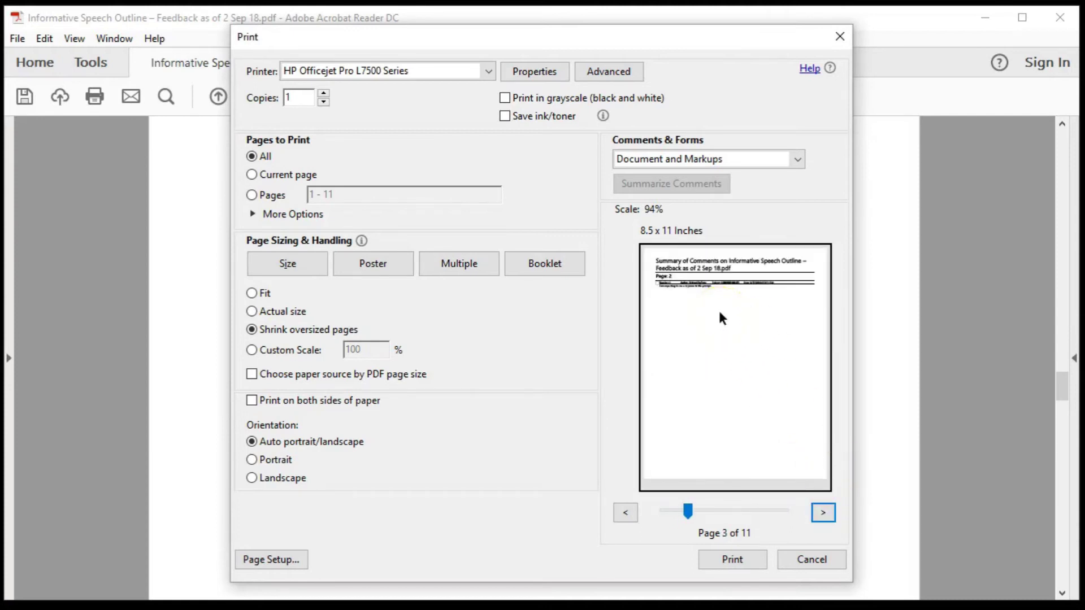
left_click(822, 515)
left_click(822, 513)
left_click(822, 512)
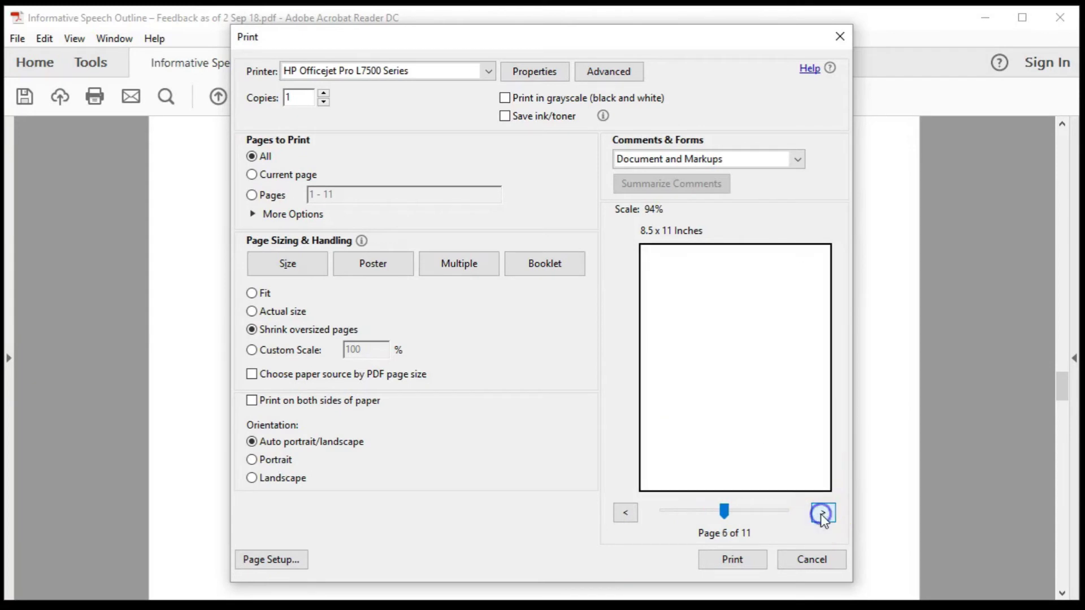
left_click_drag(723, 511, 629, 514)
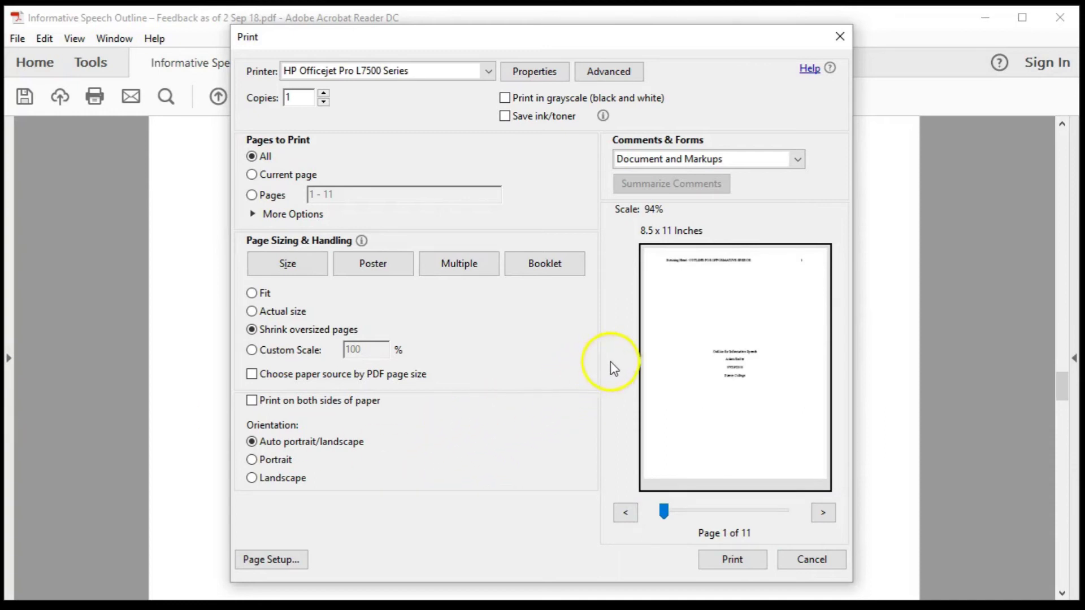
left_click(287, 265)
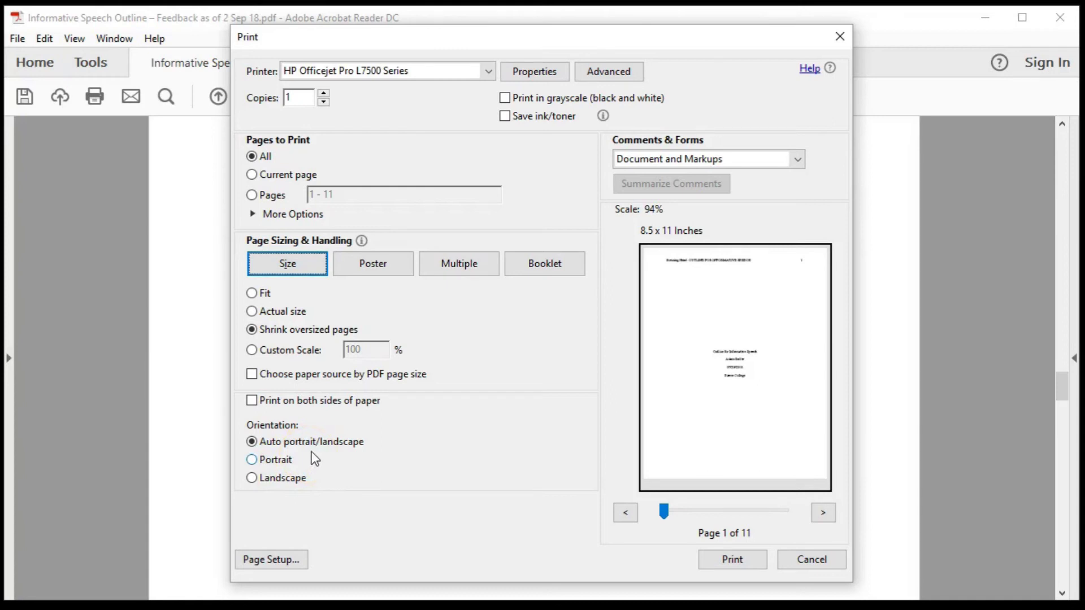
left_click(534, 72)
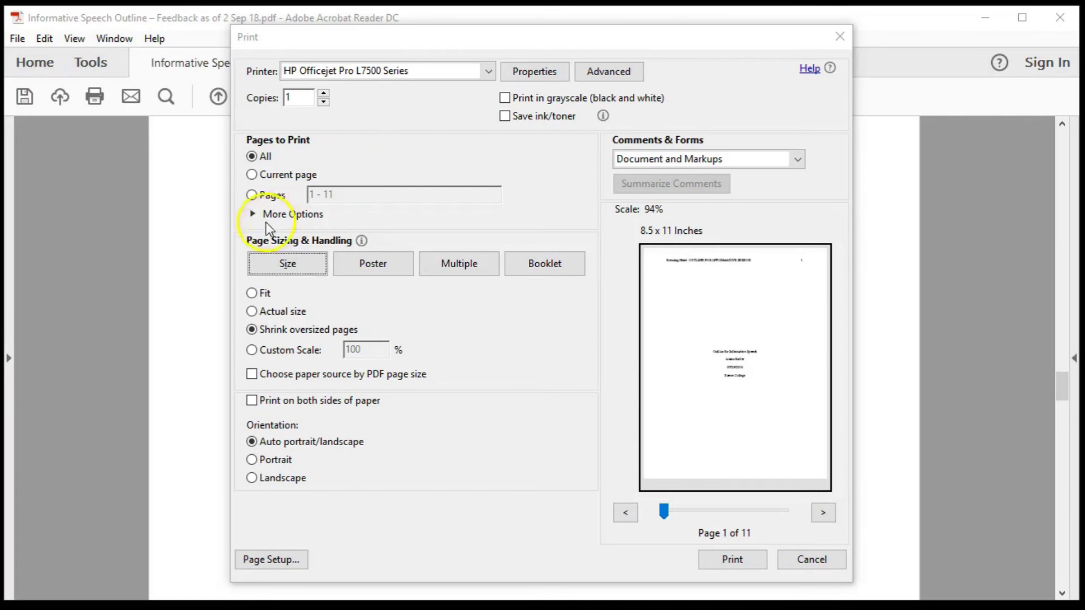
Step: Set the print page range to 5-11, then cancel the Print dialog without printing
left_click(251, 195)
left_click(353, 193)
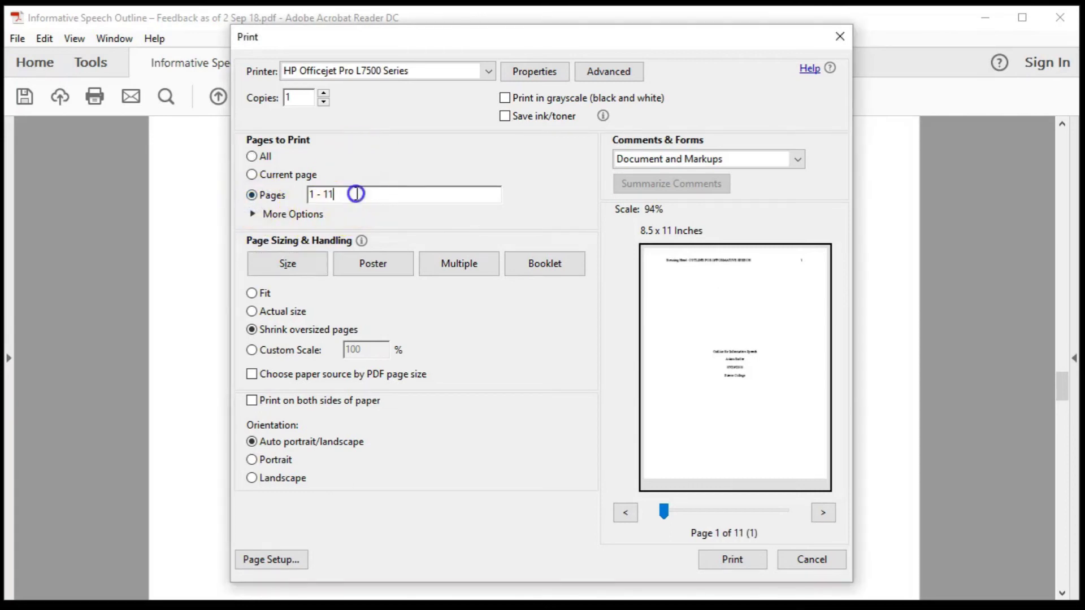
key("BackSpace")
key("BackSpace")
key("BackSpace")
key("BackSpace")
key("BackSpace")
key("BackSpace")
type("5-11")
left_click(520, 336)
left_click(488, 341)
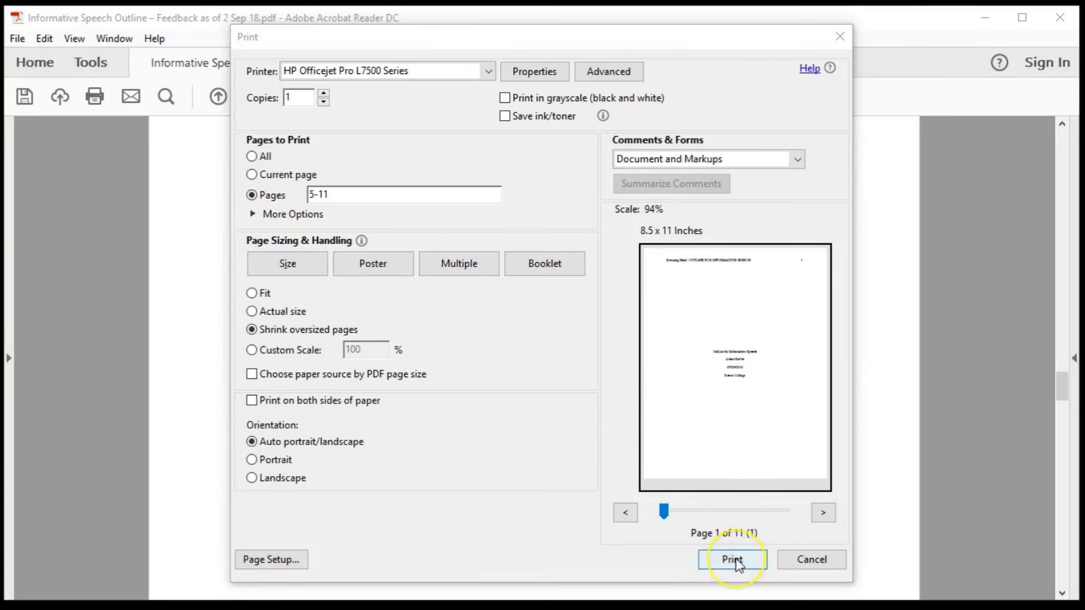
left_click(811, 559)
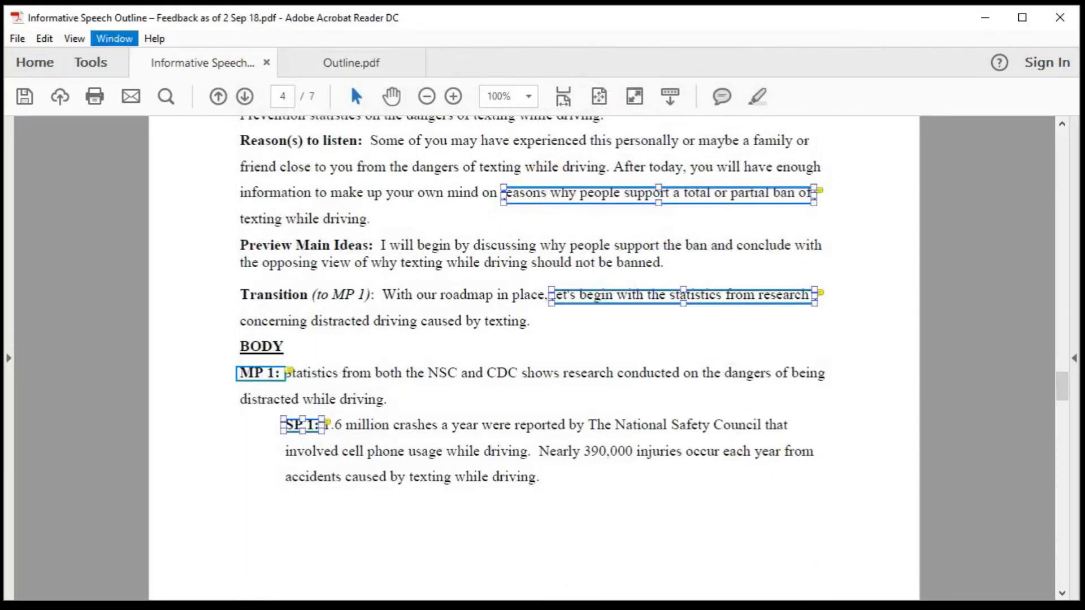
Step: Switch to Outline.pdf, scroll down to its BODY section, then switch to the comment summary window
left_click(351, 67)
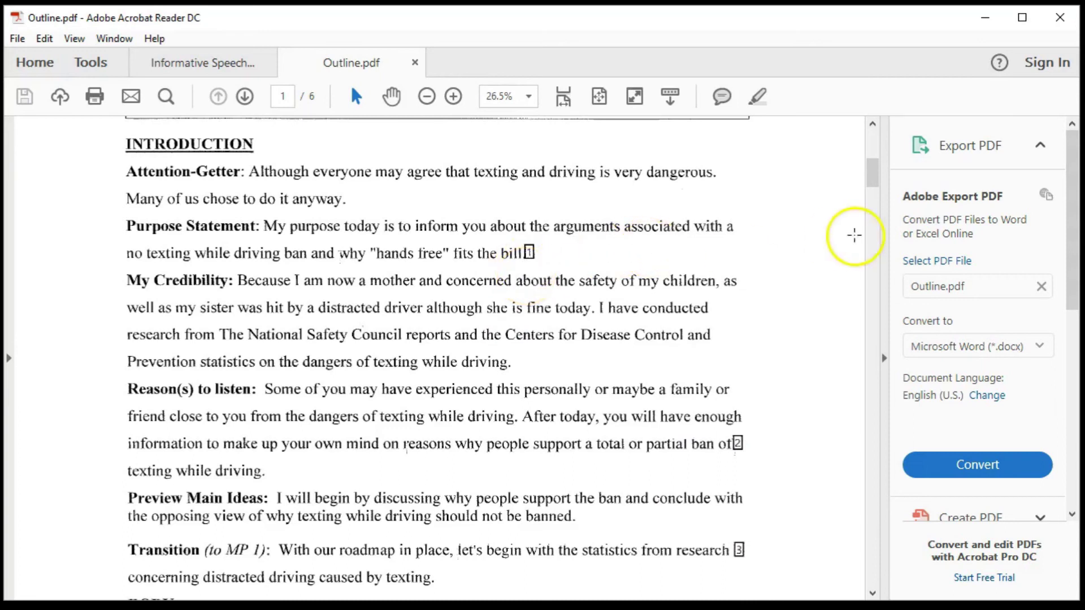
left_click_drag(873, 174, 870, 210)
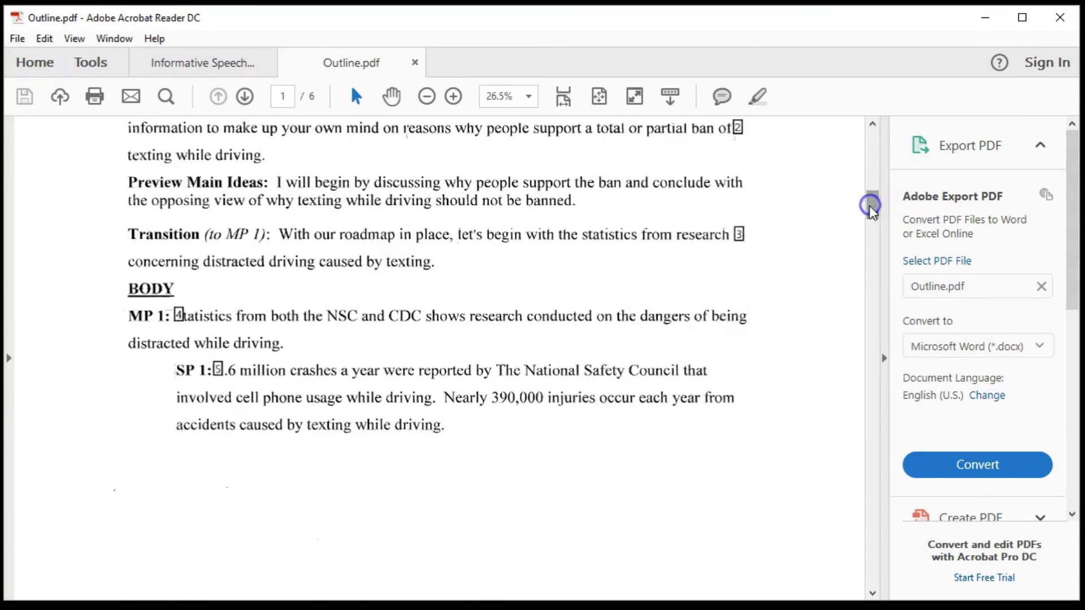
key("alt+Tab")
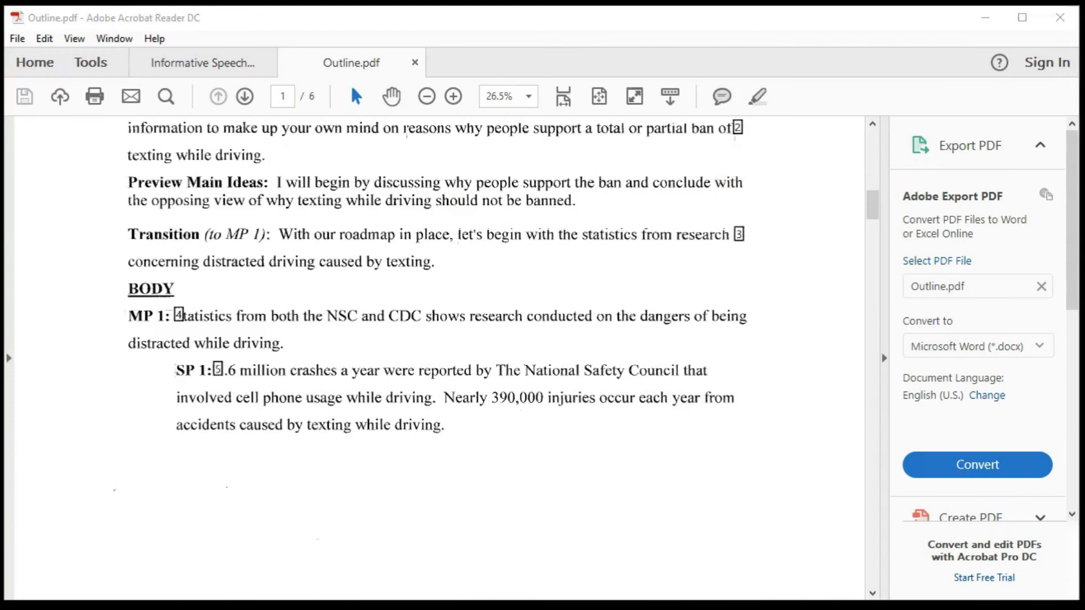